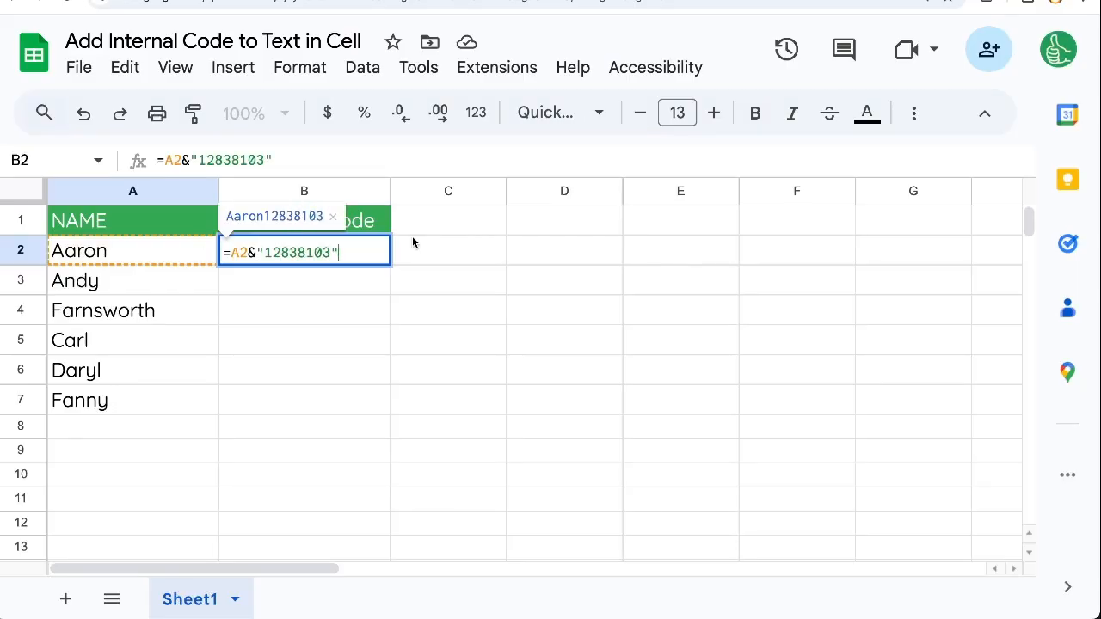
Step: Enter the formula =A2&"12838103" in B2 and autofill it down the NAME with Code column
drag(266, 253, 339, 253)
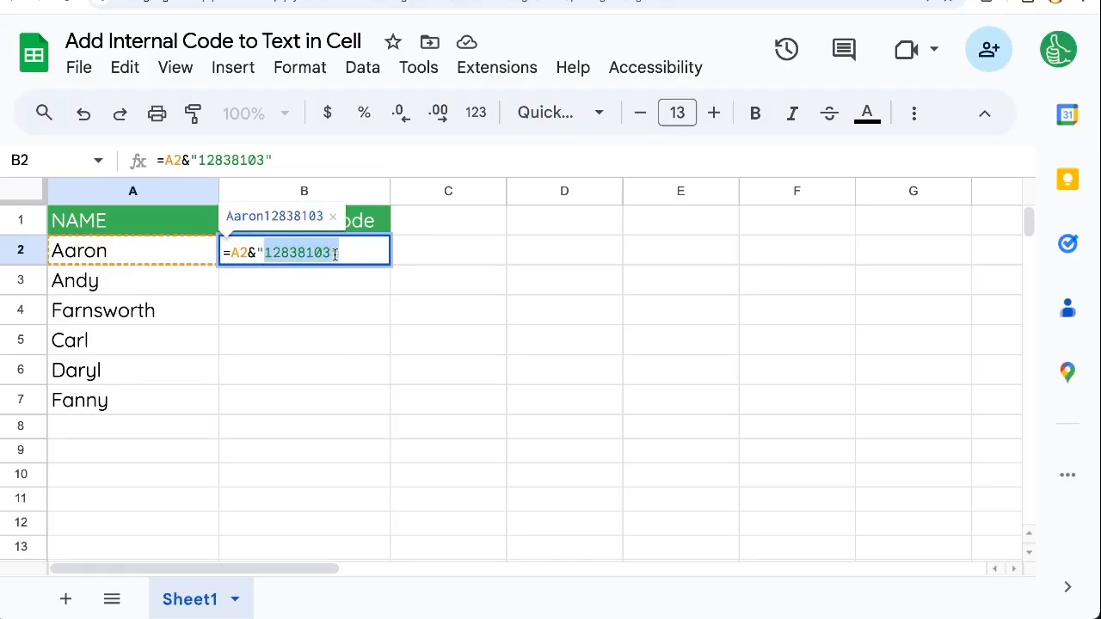
key(Return)
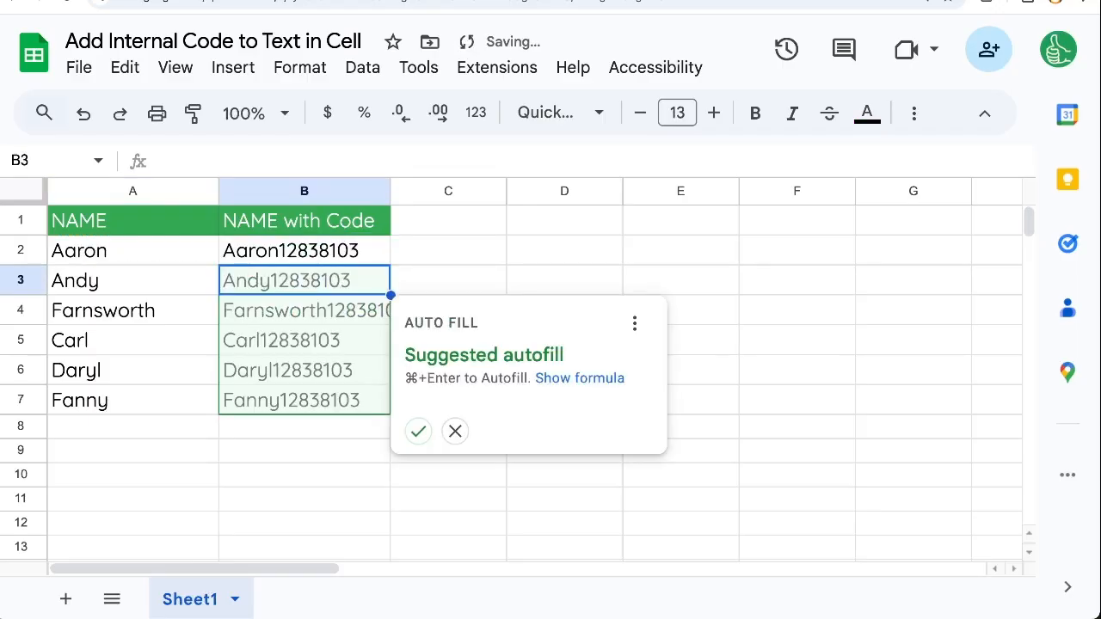
key(super+Return)
Step: Copy the quoted code "12838103" from the formula in B2, leaving the formula unchanged
drag(295, 250, 300, 372)
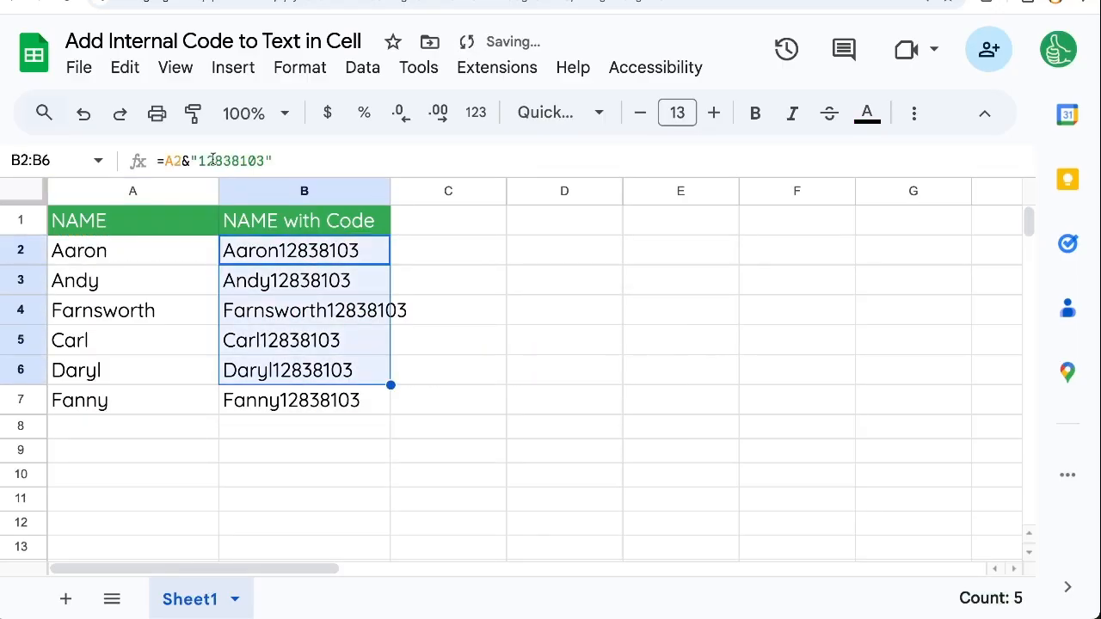
drag(191, 160, 269, 160)
key(ctrl+c)
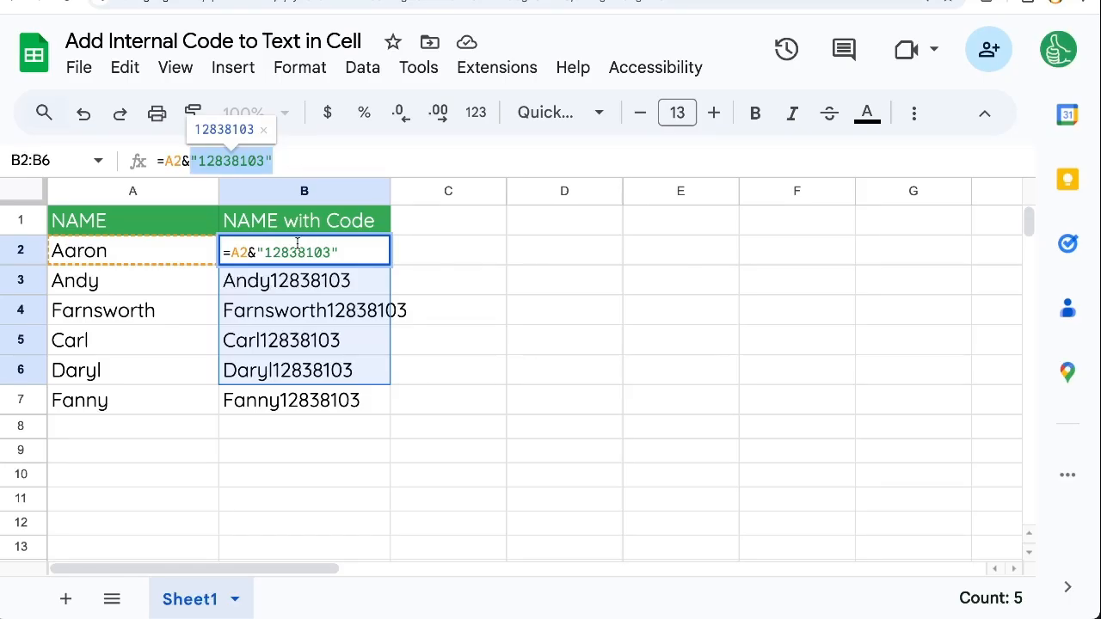
key(Escape)
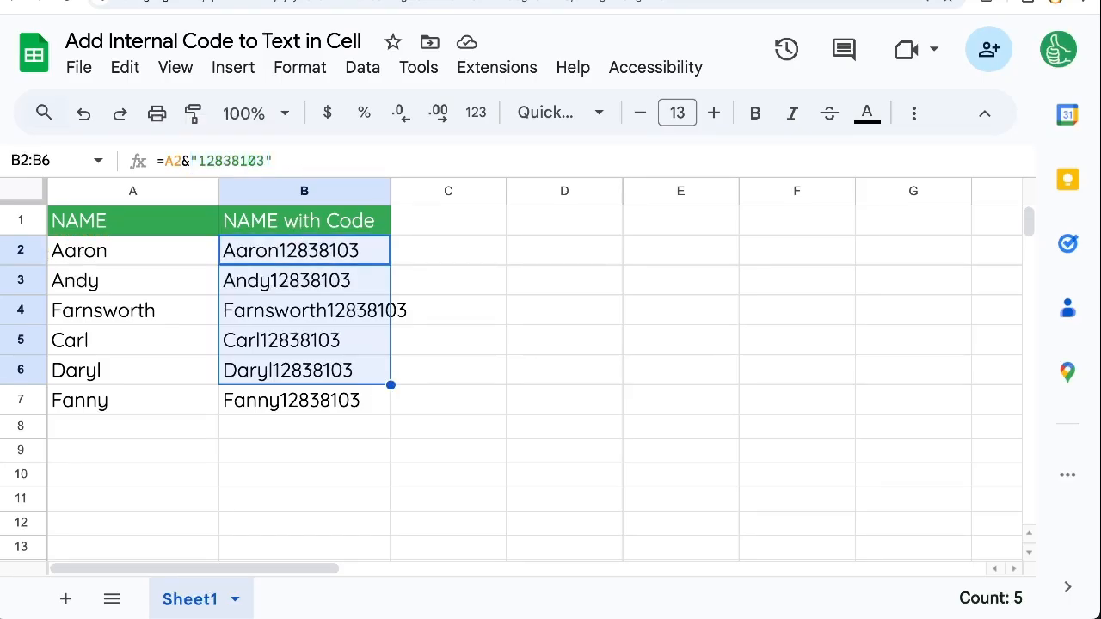
click(313, 274)
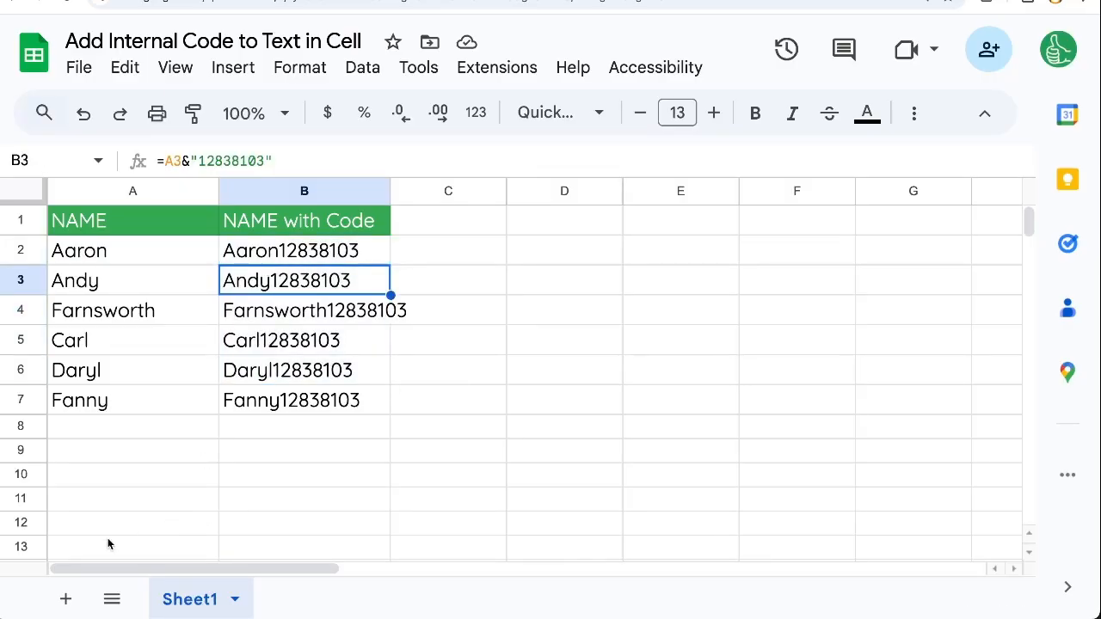
Step: Add a new sheet named code and paste the copied code 12838103 into its cell A1
click(65, 599)
double_click(290, 600)
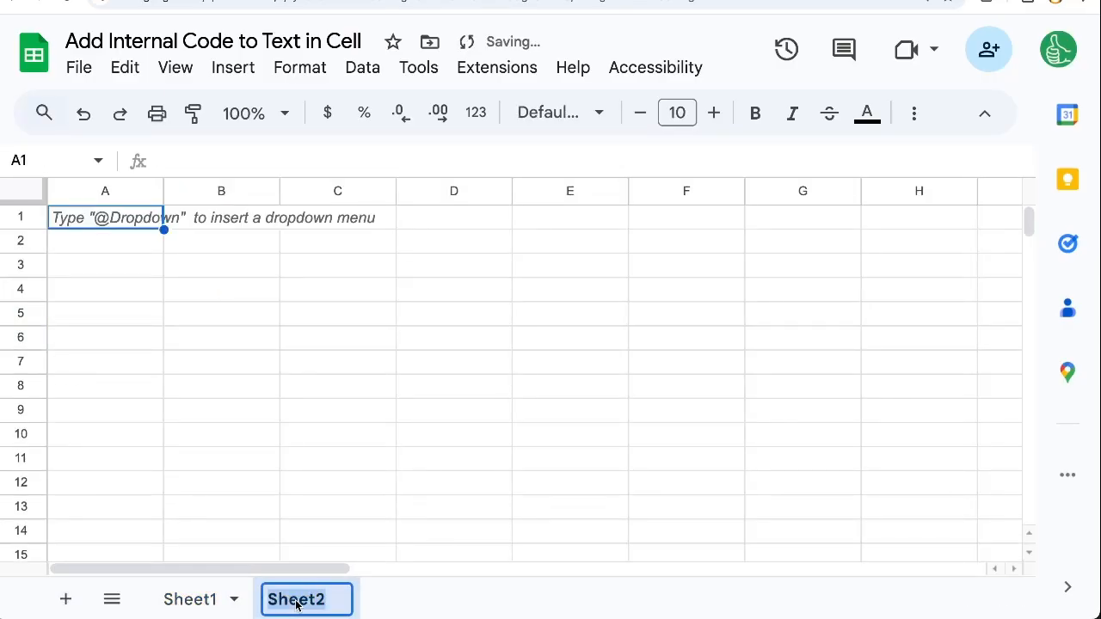
text(code)
key(Return)
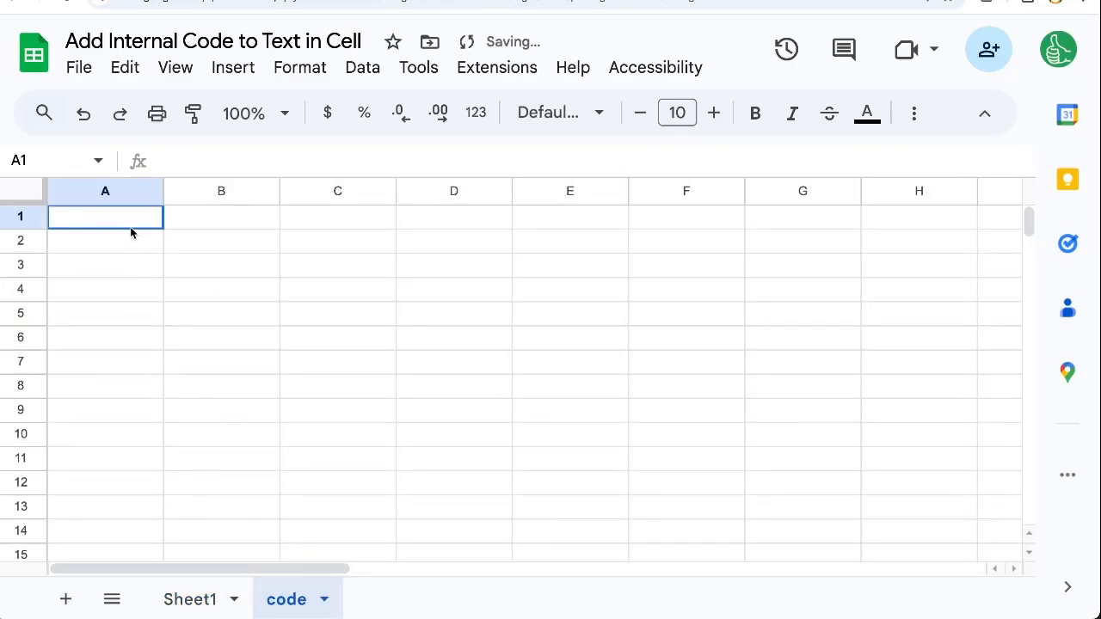
key(ctrl+v)
click(133, 261)
click(134, 220)
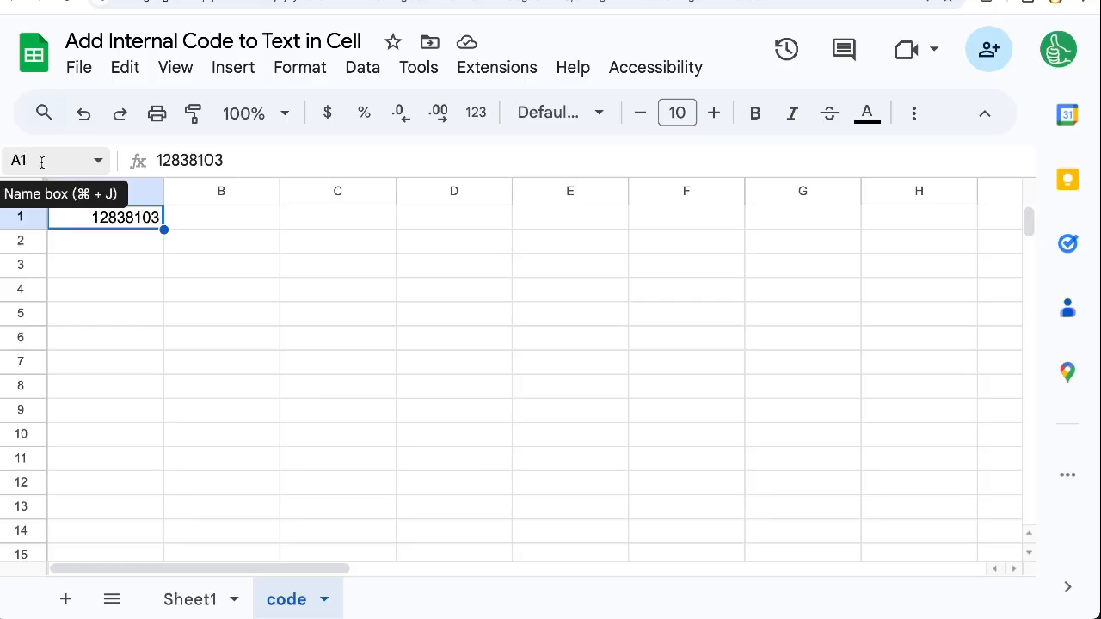
Step: Try to name cell A1 of the code sheet "code"
click(53, 161)
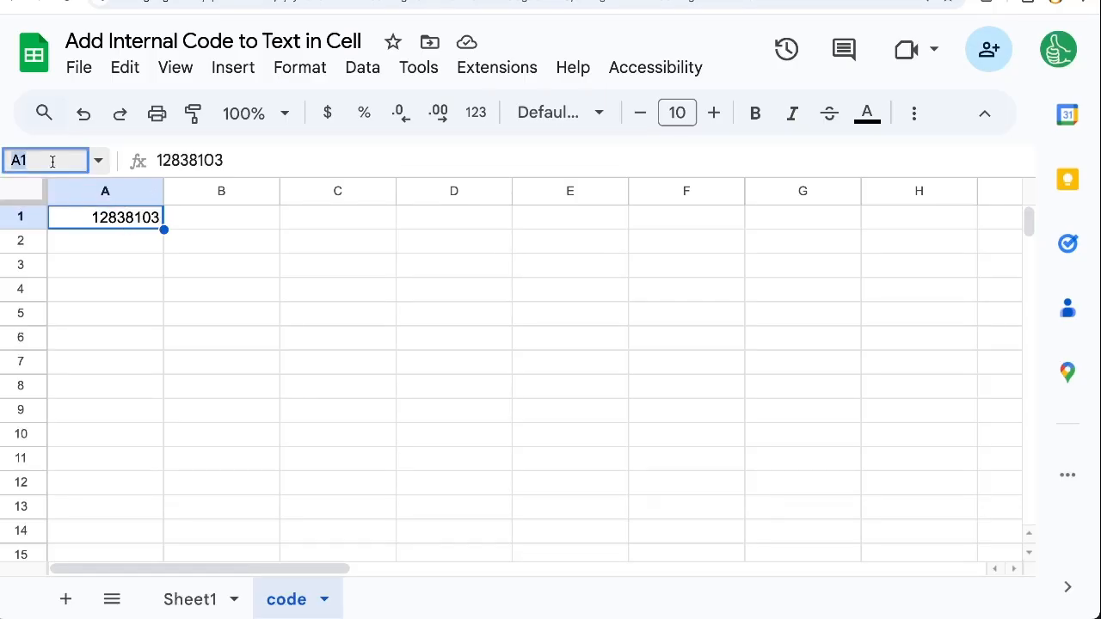
text(code)
key(Return)
Step: Try to replace the quoted code in Sheet1's B2 formula with the name code
click(185, 600)
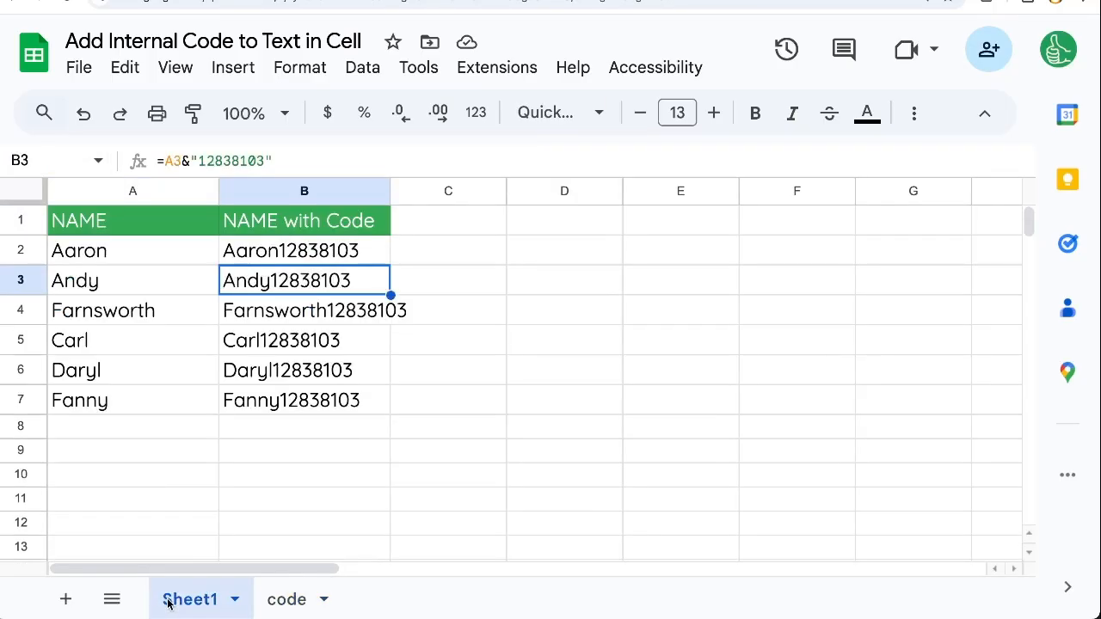
click(290, 255)
drag(190, 161, 401, 159)
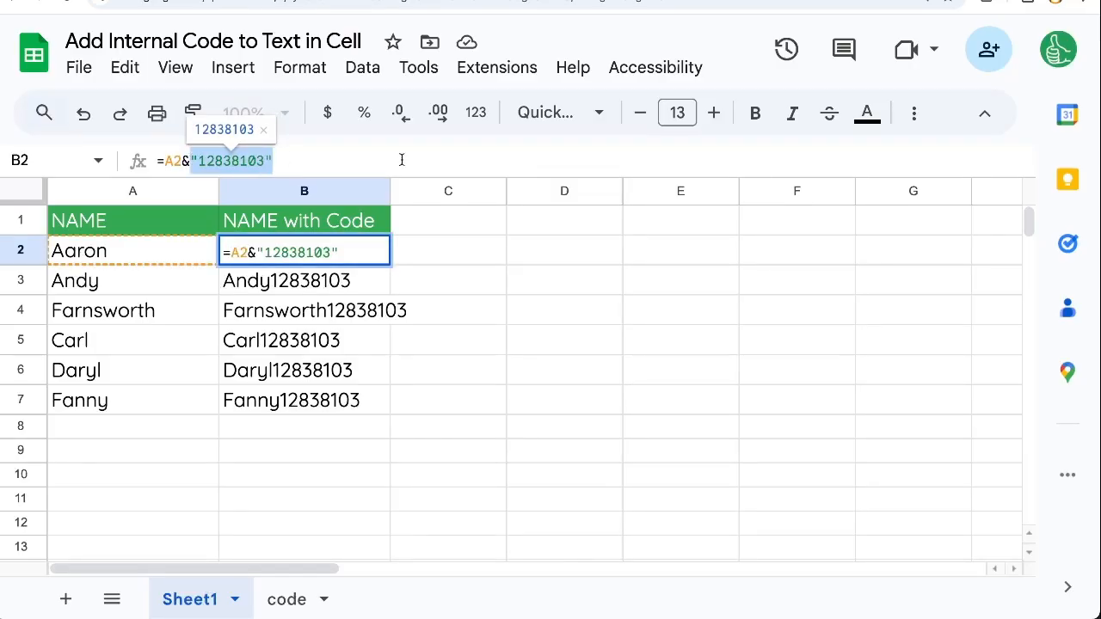
text(code)
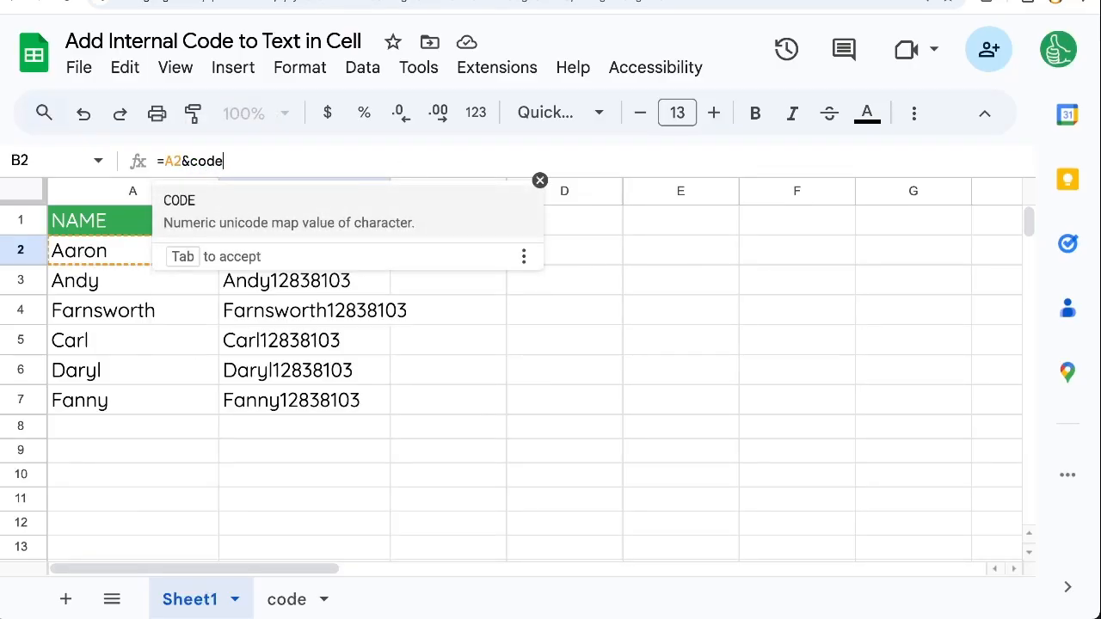
Step: Assign the name internalcode to cell A1 on the code sheet
click(286, 600)
click(43, 160)
text(intern)
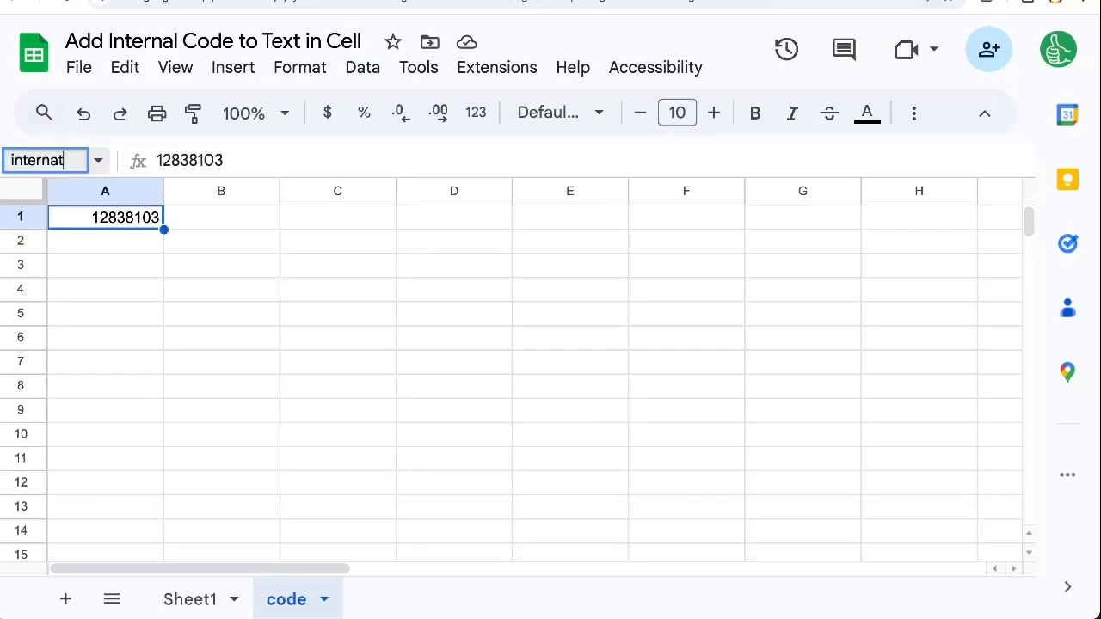
text(alcode)
key(Return)
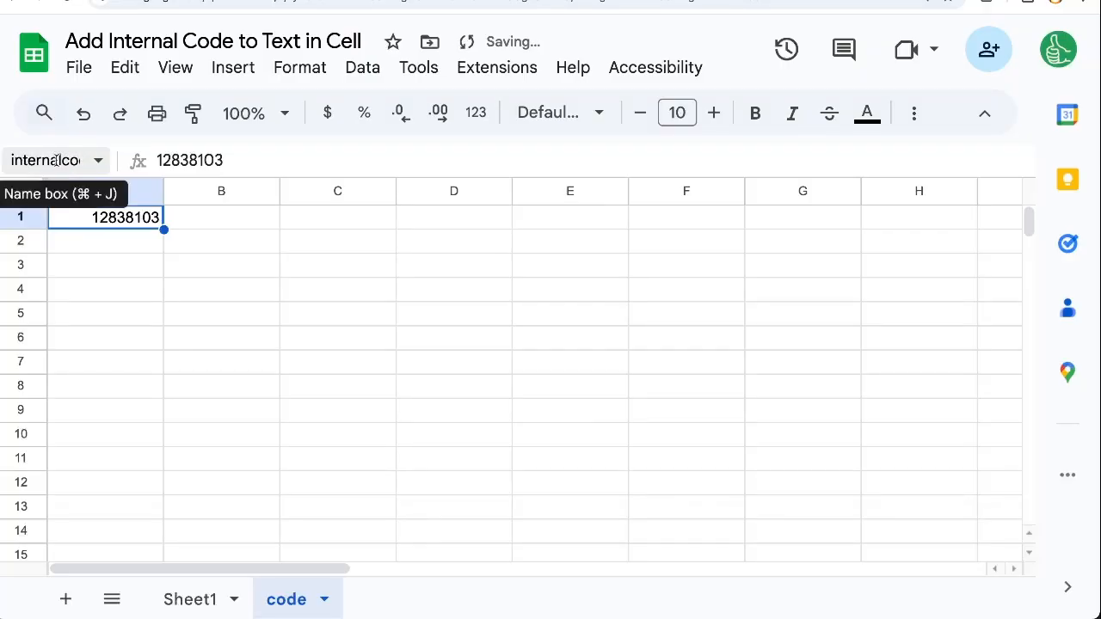
click(75, 163)
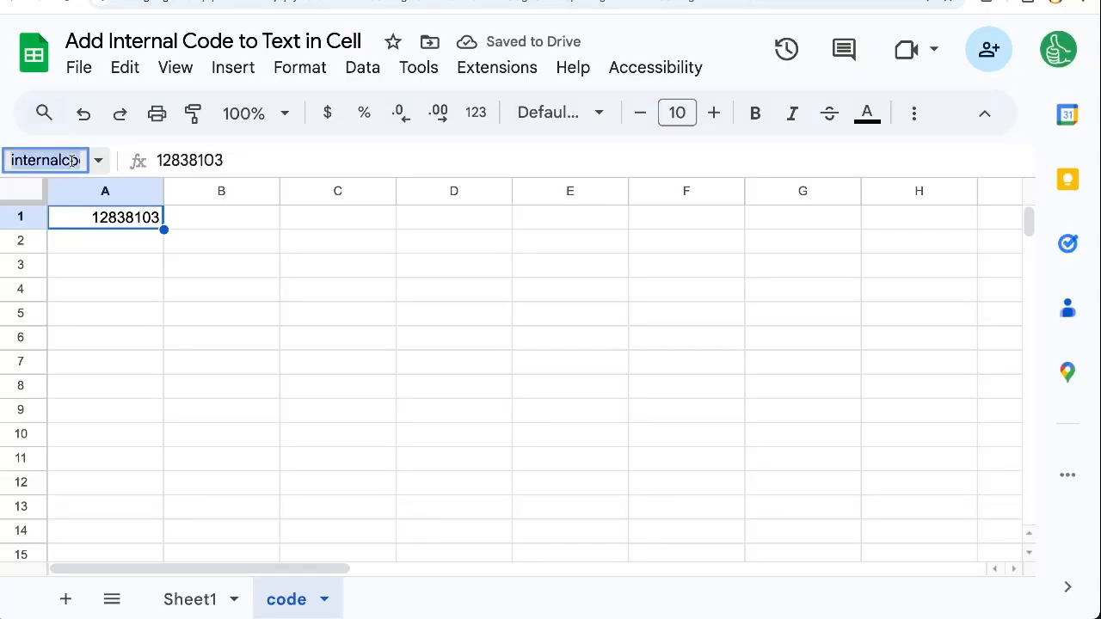
Step: Replace the quoted code in Sheet1's B2 formula with the named range, making it =A2&internalcode
click(225, 602)
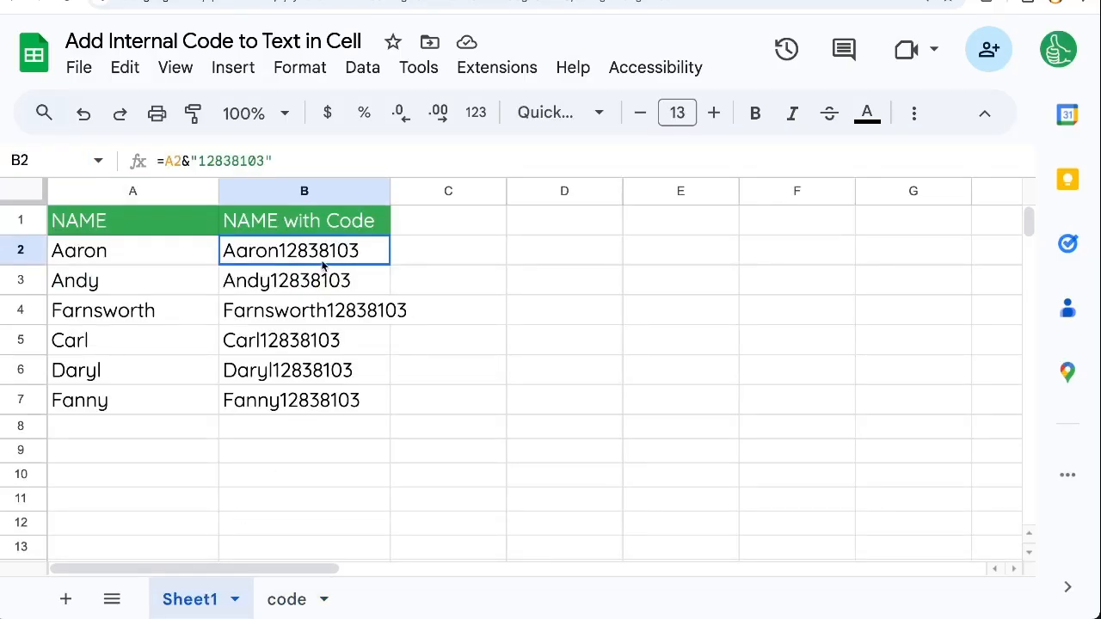
double_click(295, 256)
drag(271, 252, 351, 253)
key(BackSpace)
key(BackSpace)
key(BackSpace)
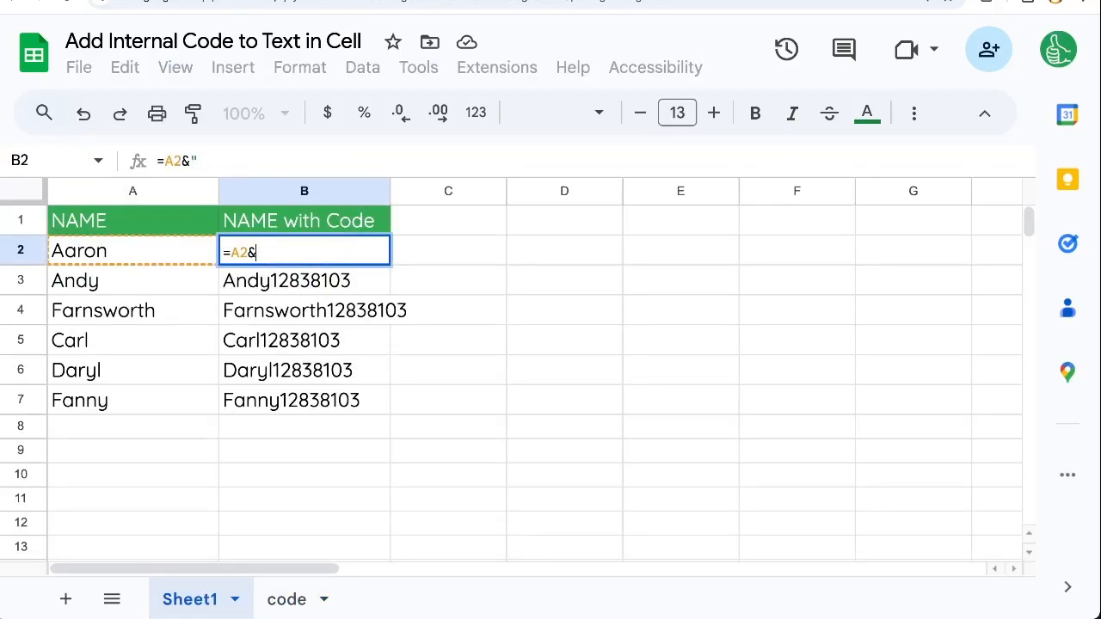
text(internalcode)
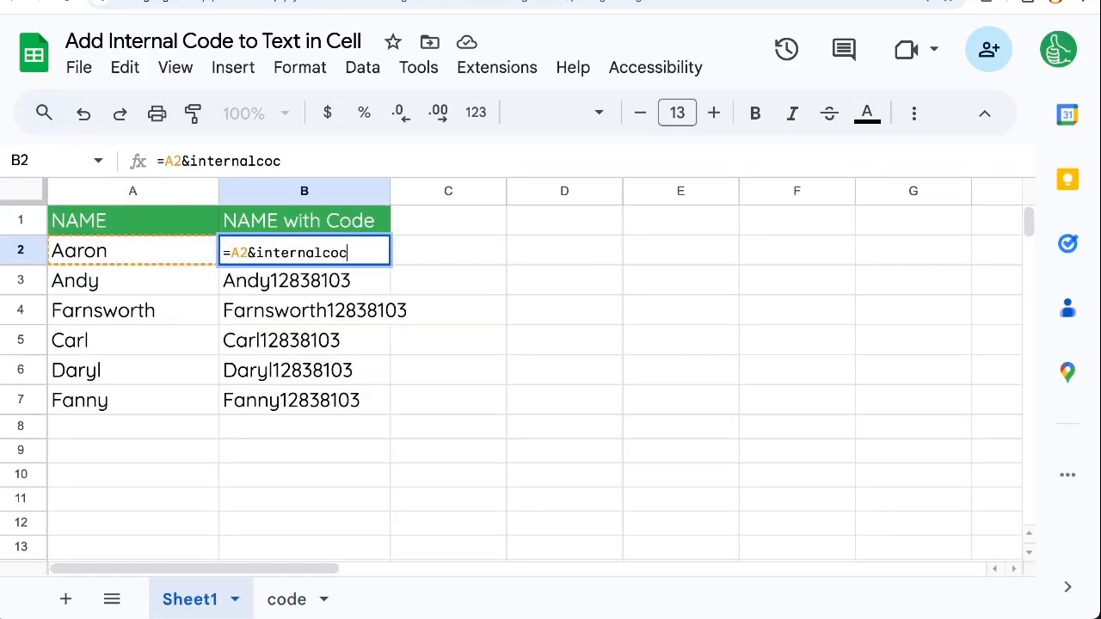
key(BackSpace)
key(BackSpace)
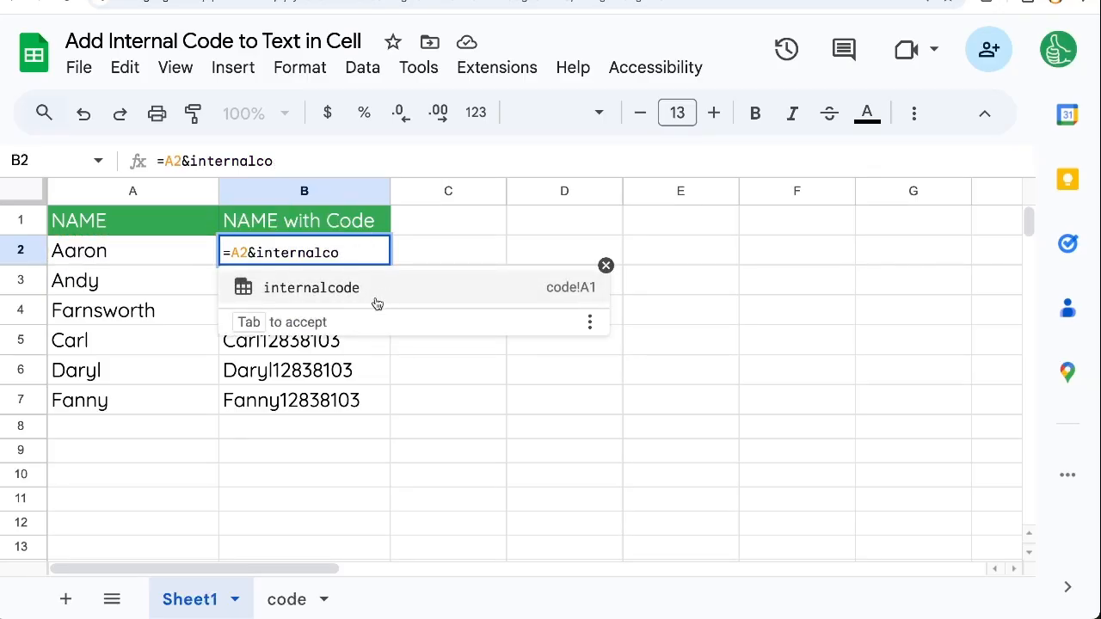
click(312, 290)
key(Return)
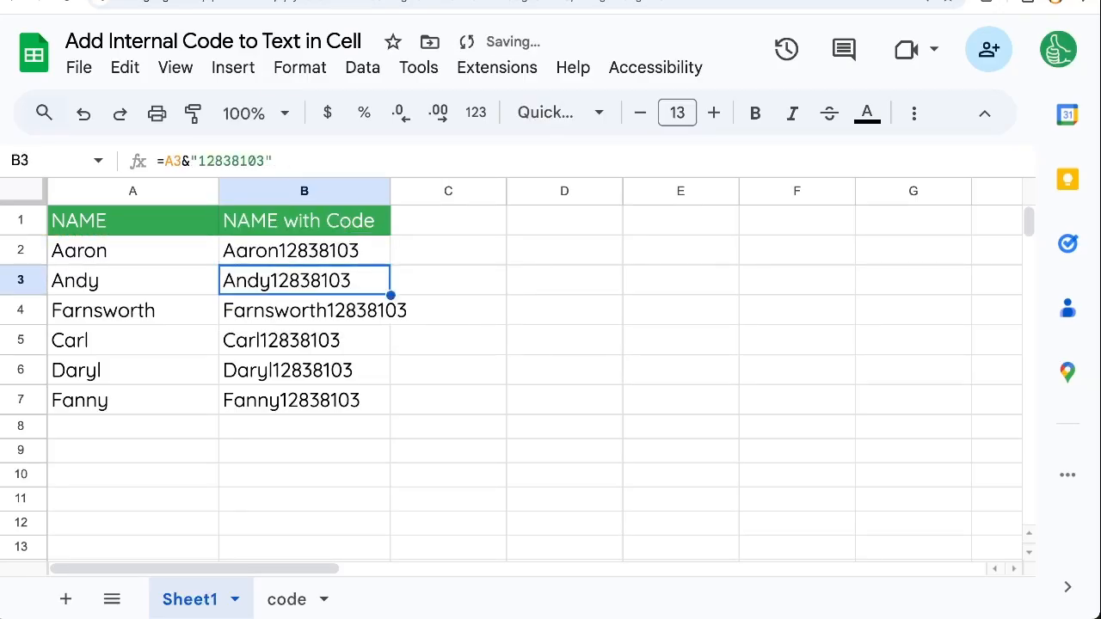
Step: Copy the B2 formula into cells B3 through B7 so every row uses internalcode
click(332, 261)
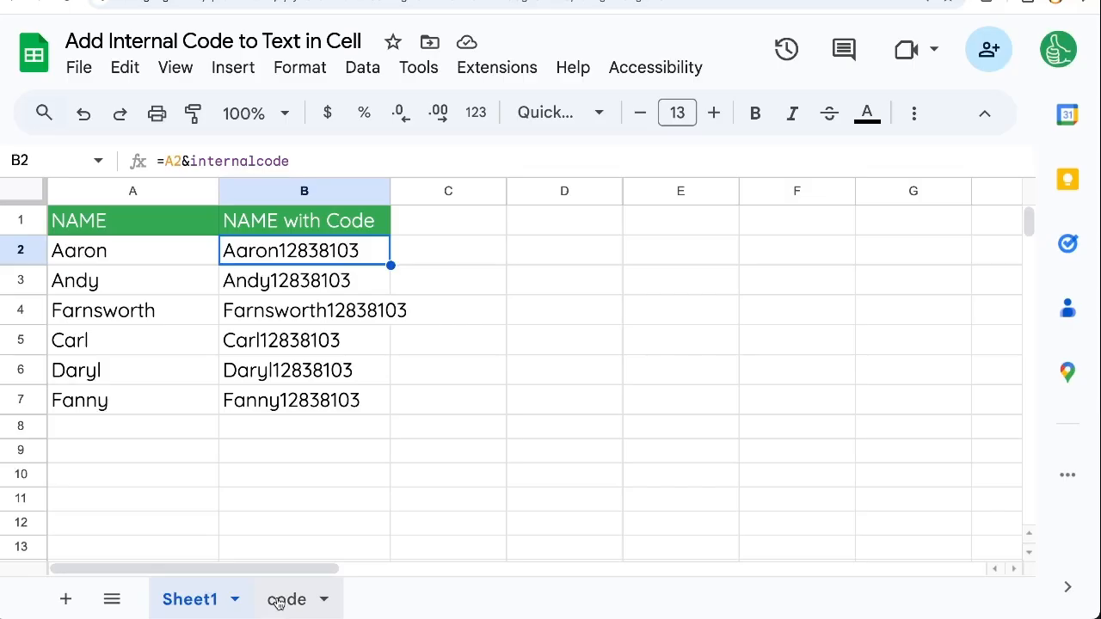
key(super+c)
key(Down)
key(super+v)
key(Down)
key(super+v)
key(Down)
key(super+v)
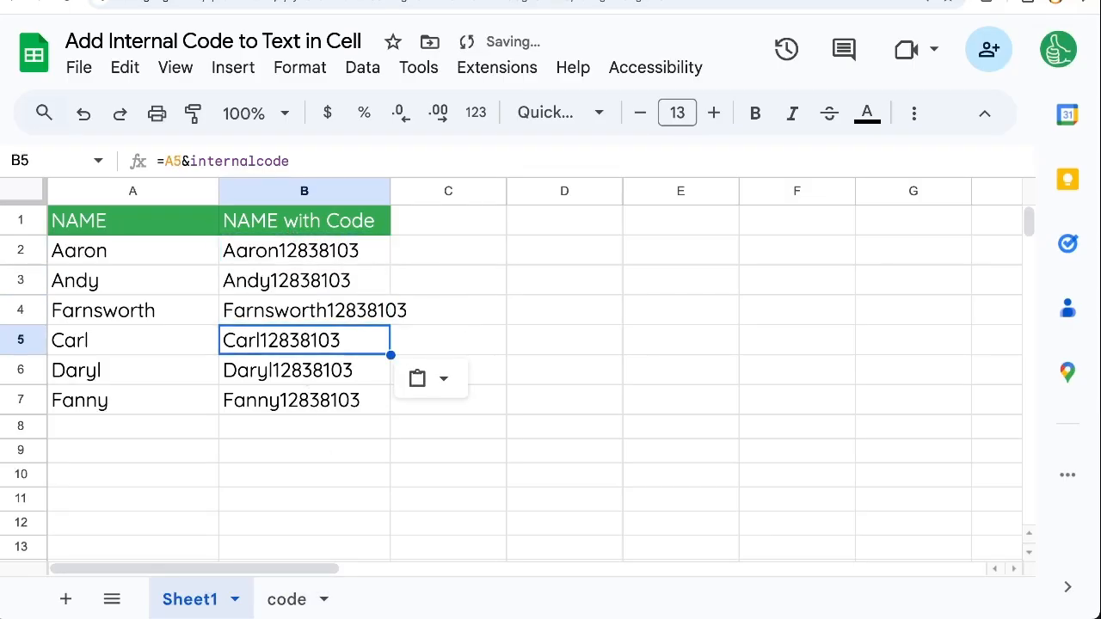
key(Down)
key(super+v)
key(Down)
key(super+v)
click(337, 258)
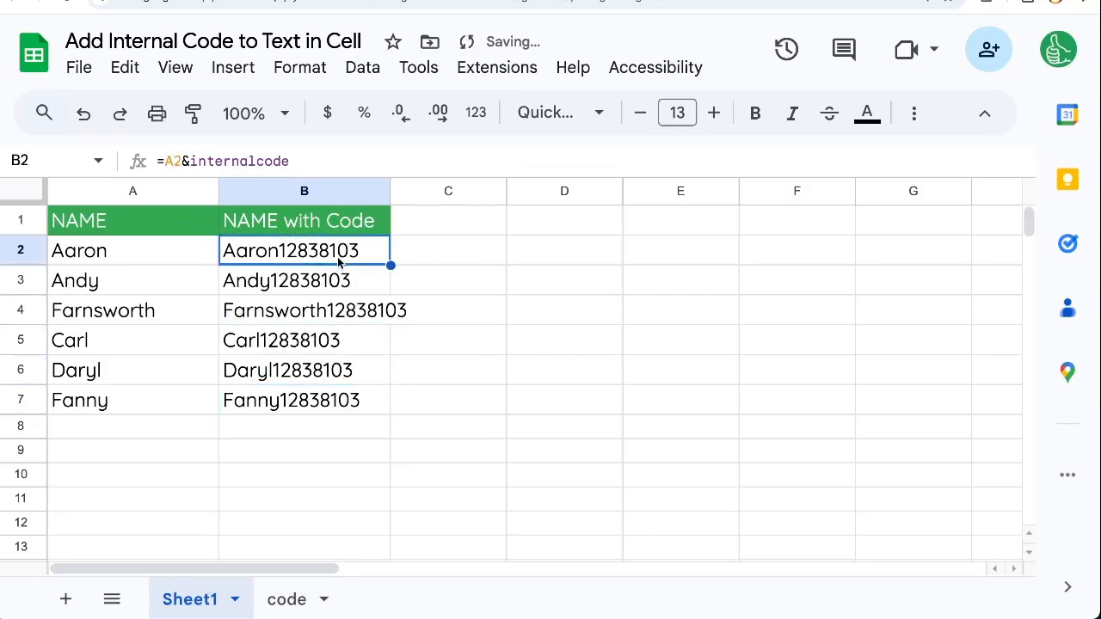
Step: Open the spreadsheet's Apps Script project and rename it Company Code
click(284, 599)
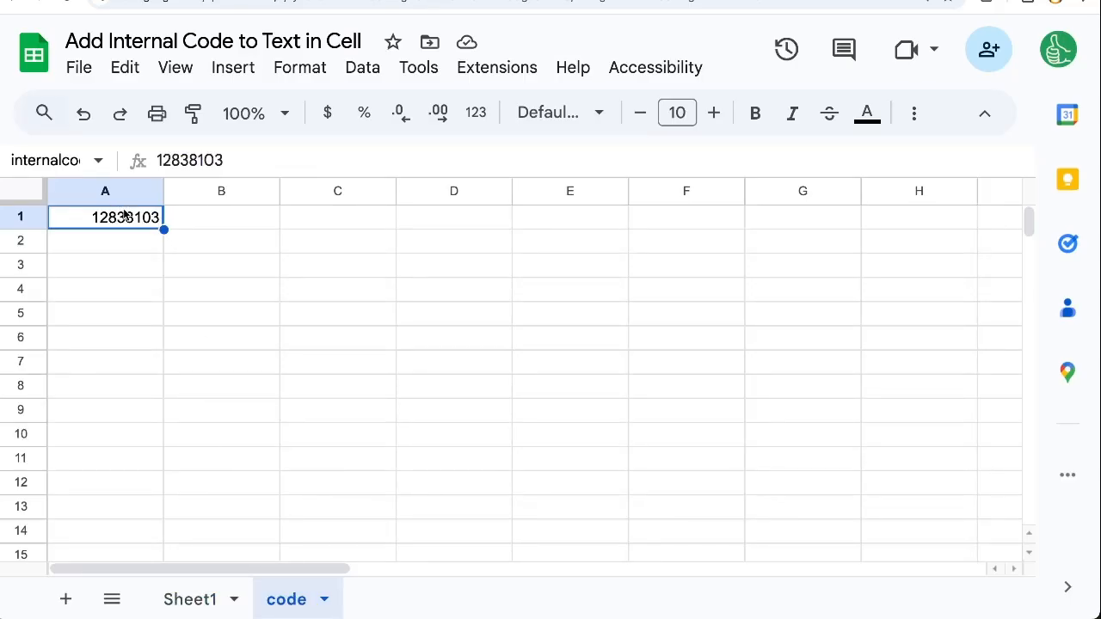
click(494, 74)
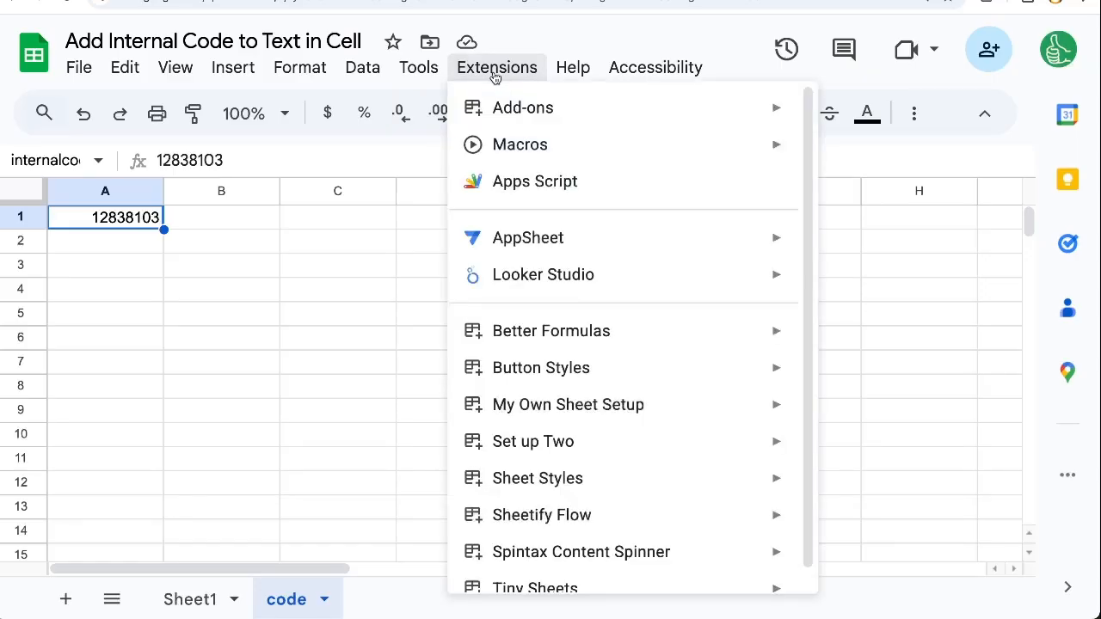
click(504, 190)
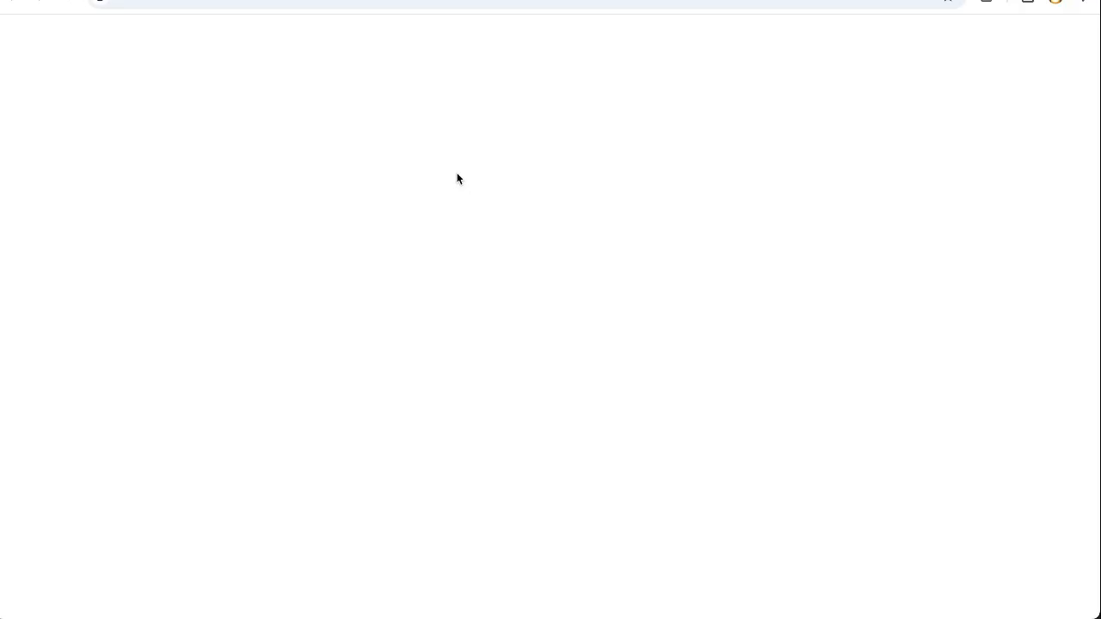
click(258, 45)
text(Company Code)
key(Return)
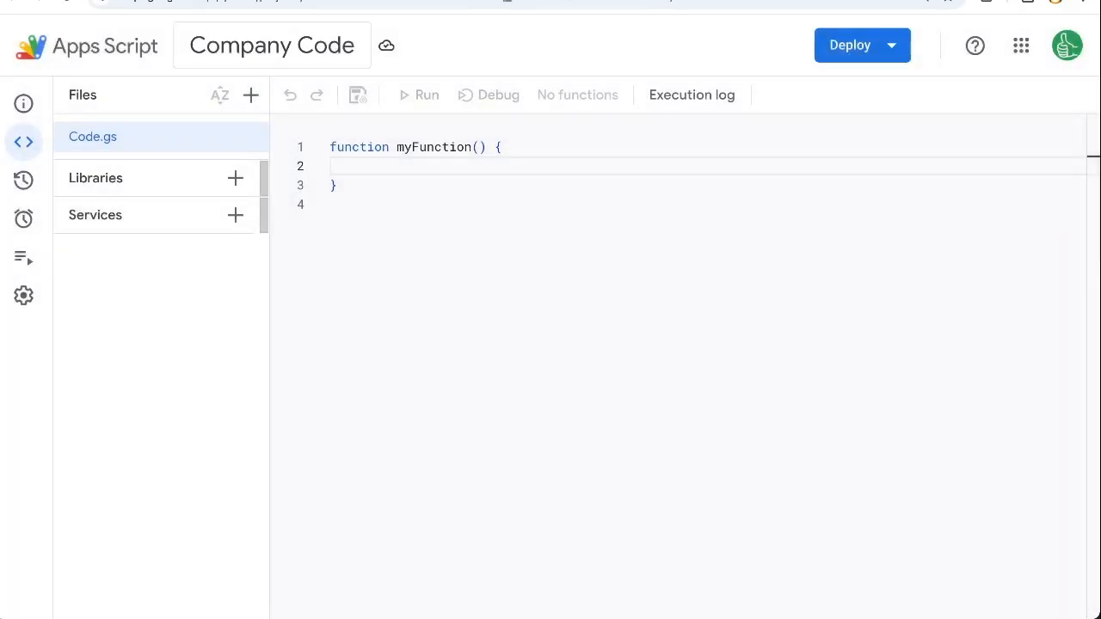
Step: Rename the default function myFunction to companyCode and insert two blank lines above it
double_click(411, 147)
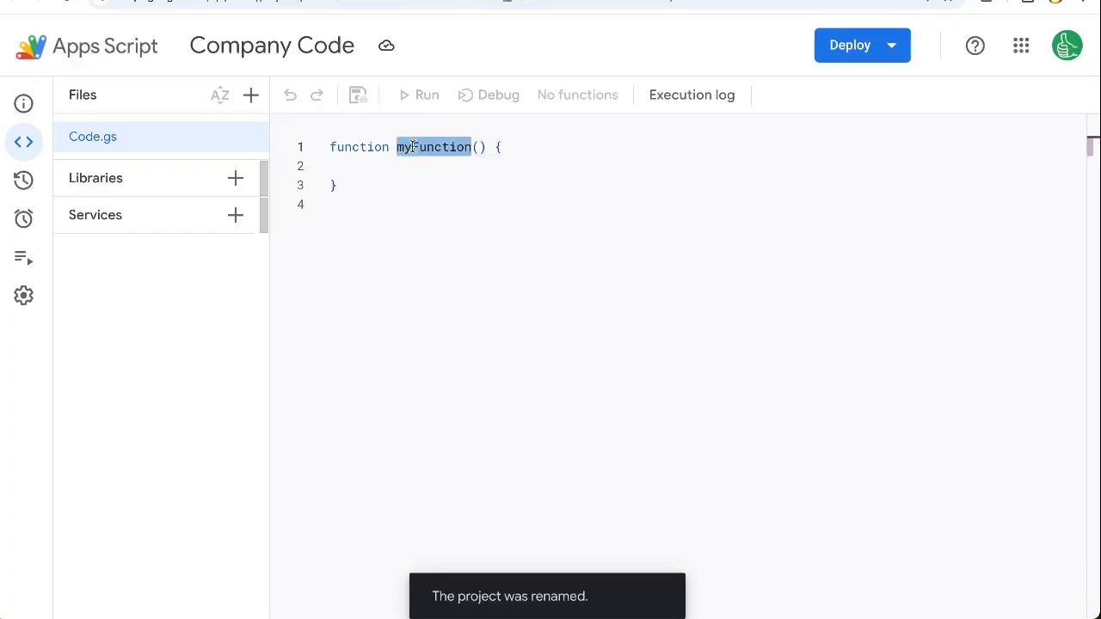
text(companyCode)
key(Home)
key(Return)
key(Return)
key(Up)
key(Up)
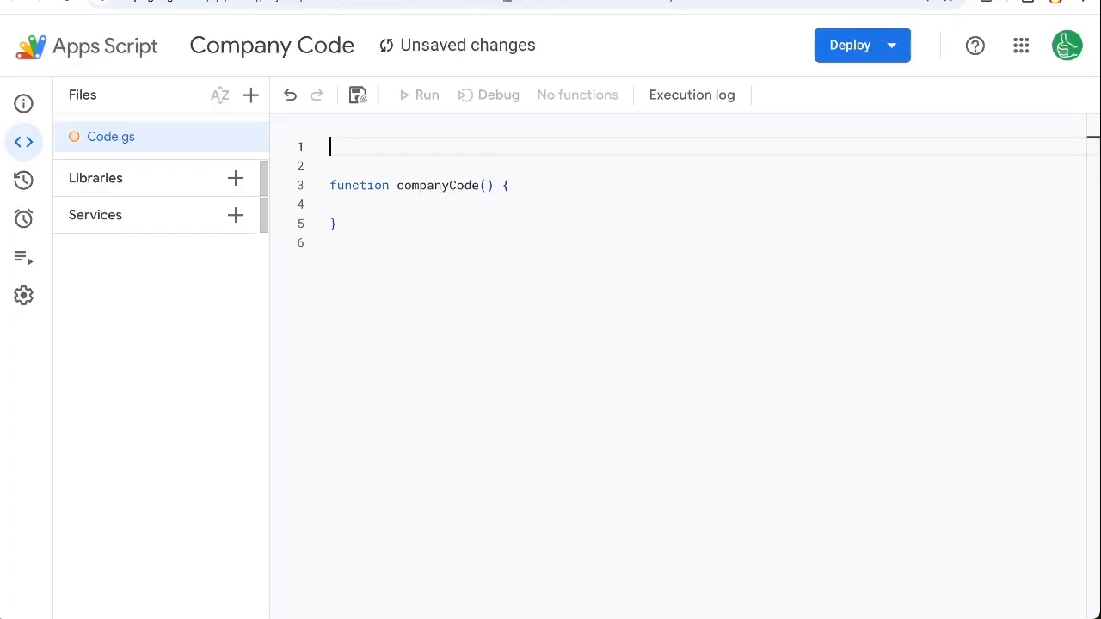
Step: Define the global variable COMPANY_CODE = "12838103" on the first line of the script
text(COMP)
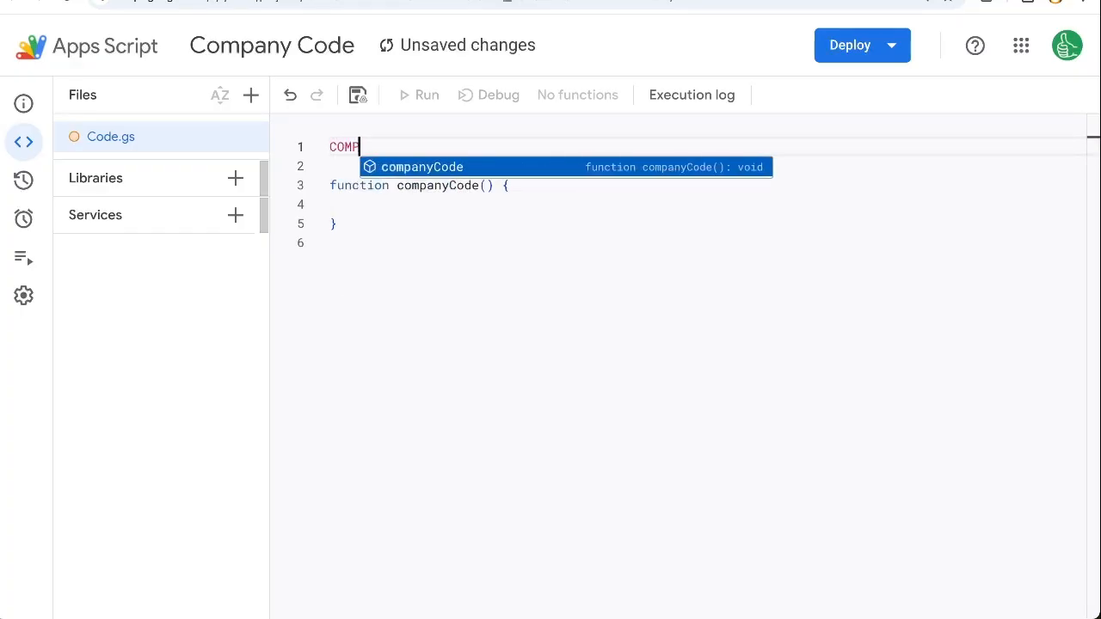
text(ANY_CO)
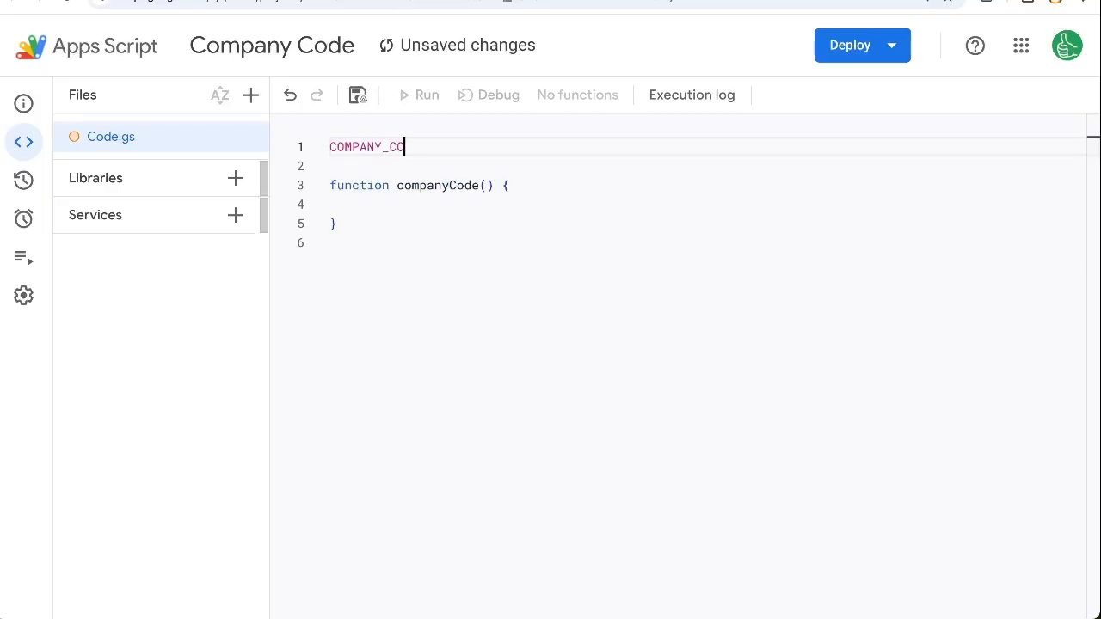
text(DE = ")
key(ctrl+v)
click(487, 147)
key(BackSpace)
key(BackSpace)
key(BackSpace)
key(BackSpace)
key(BackSpace)
Step: Make the companyCode function return COMPANY_CODE
click(345, 205)
text(reutrn)
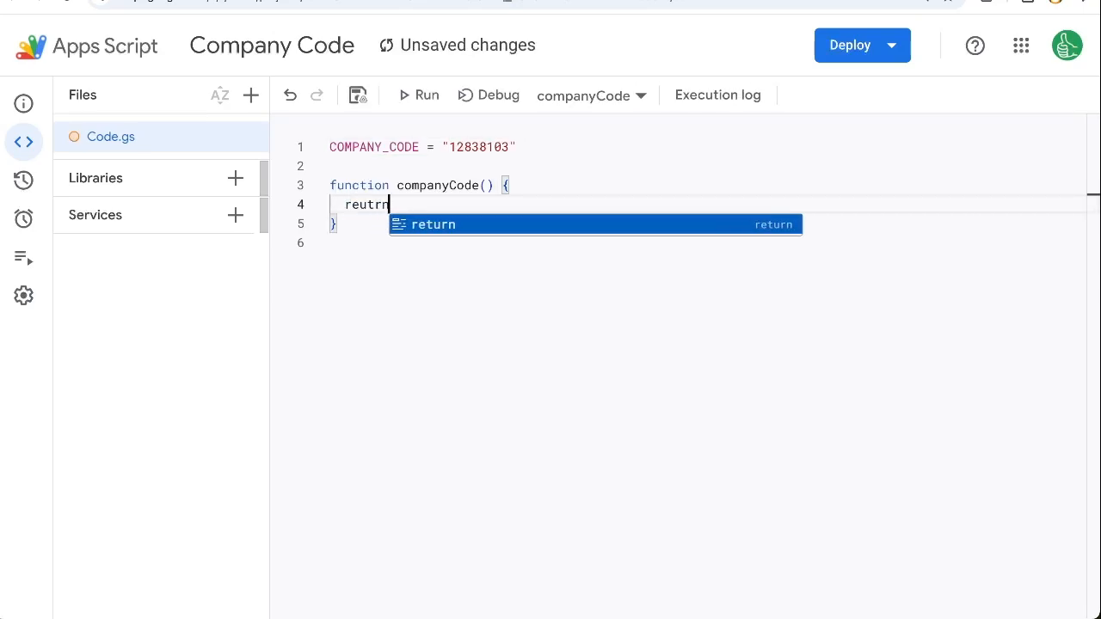
key(BackSpace)
key(BackSpace)
key(BackSpace)
key(BackSpace)
text(turn com)
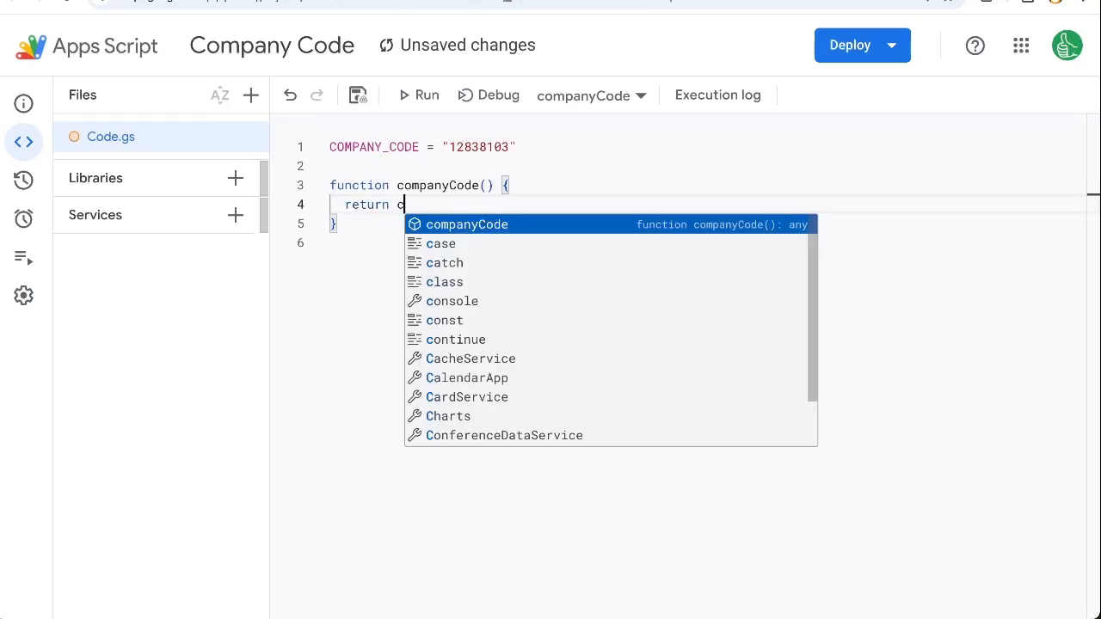
key(BackSpace)
key(BackSpace)
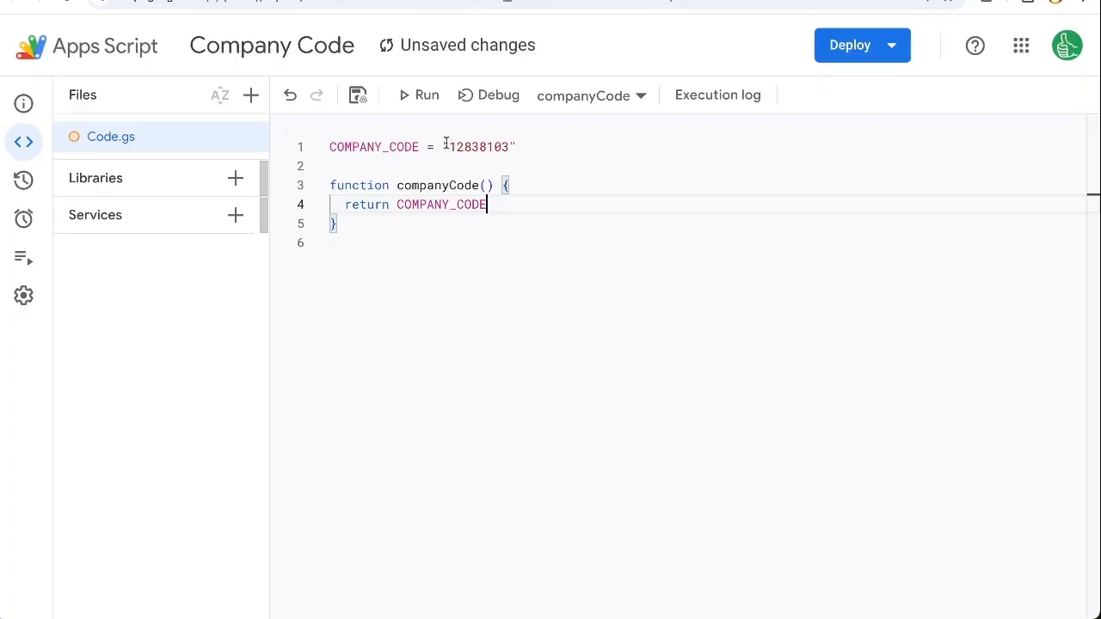
drag(448, 145, 580, 144)
click(388, 203)
click(386, 166)
key(Return)
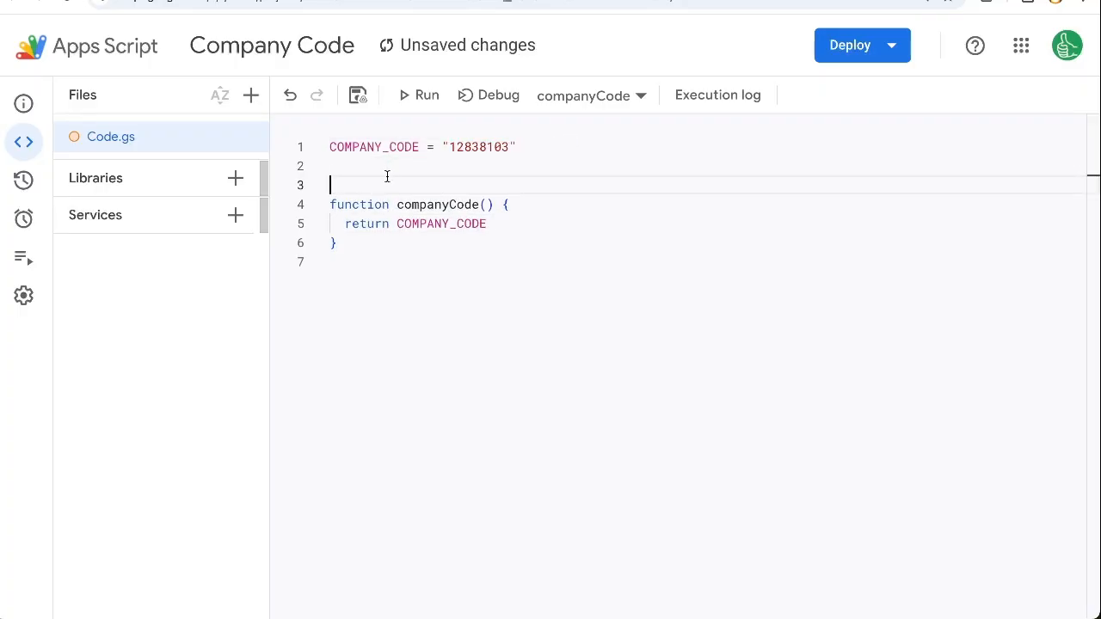
double_click(425, 204)
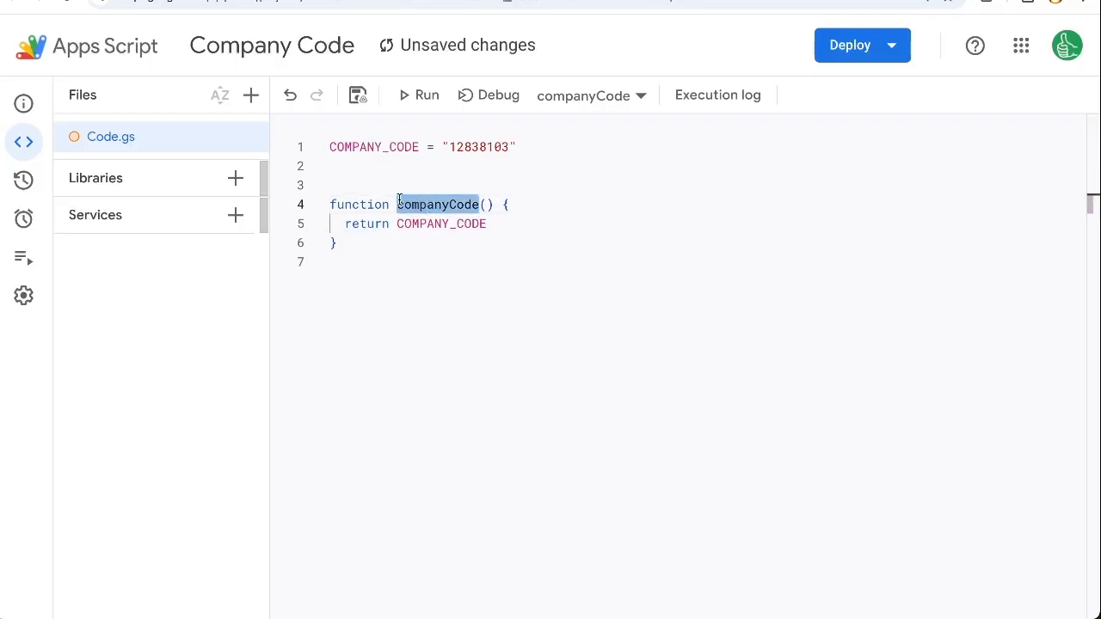
click(346, 186)
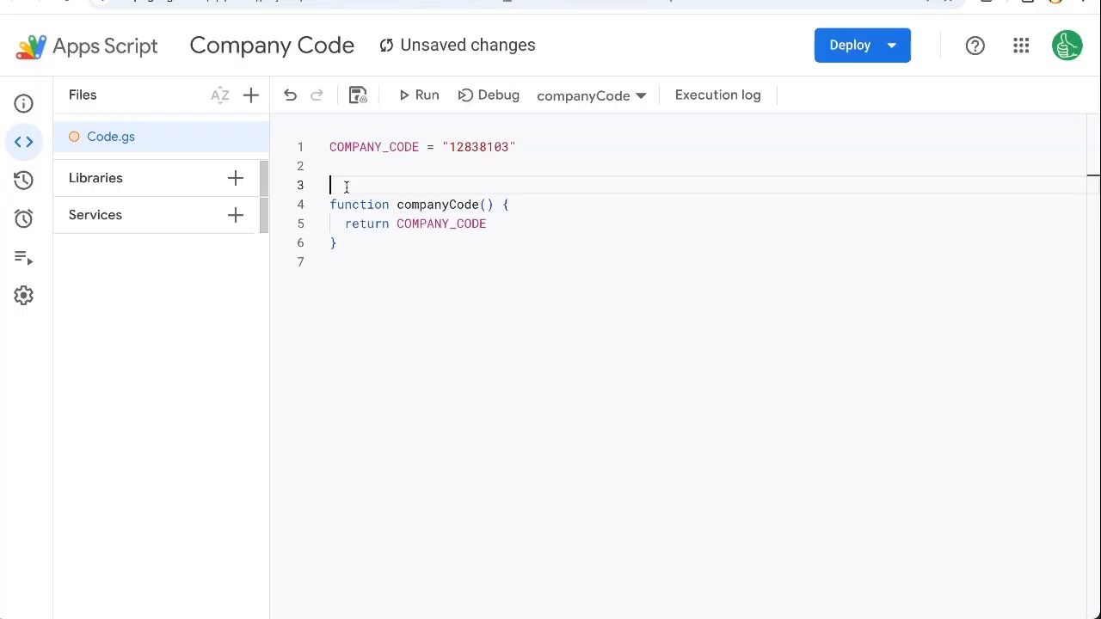
text(/**@customfunction)
key(ctrl+s)
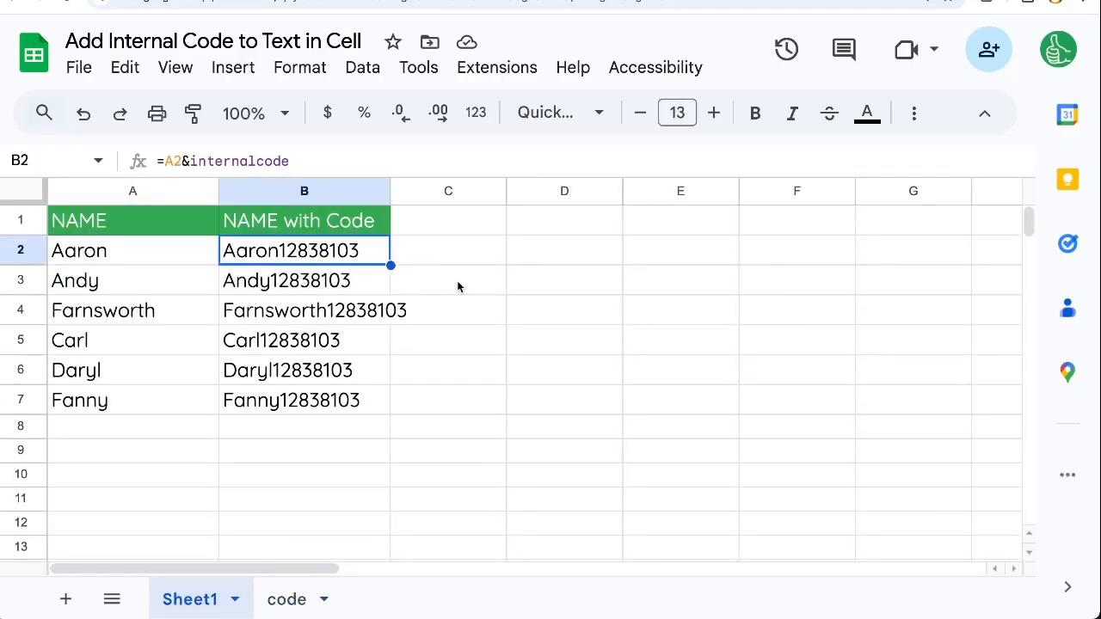
Step: Test the custom function by entering =companyCode() in cell C3 of Sheet1, and clear the cell
click(452, 269)
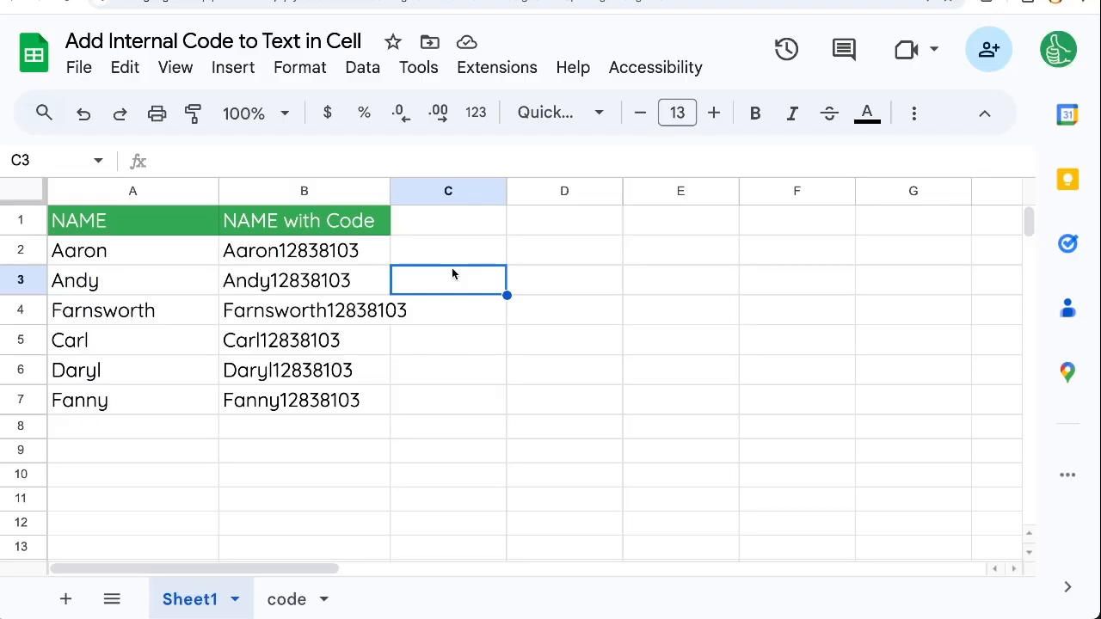
text(=comp)
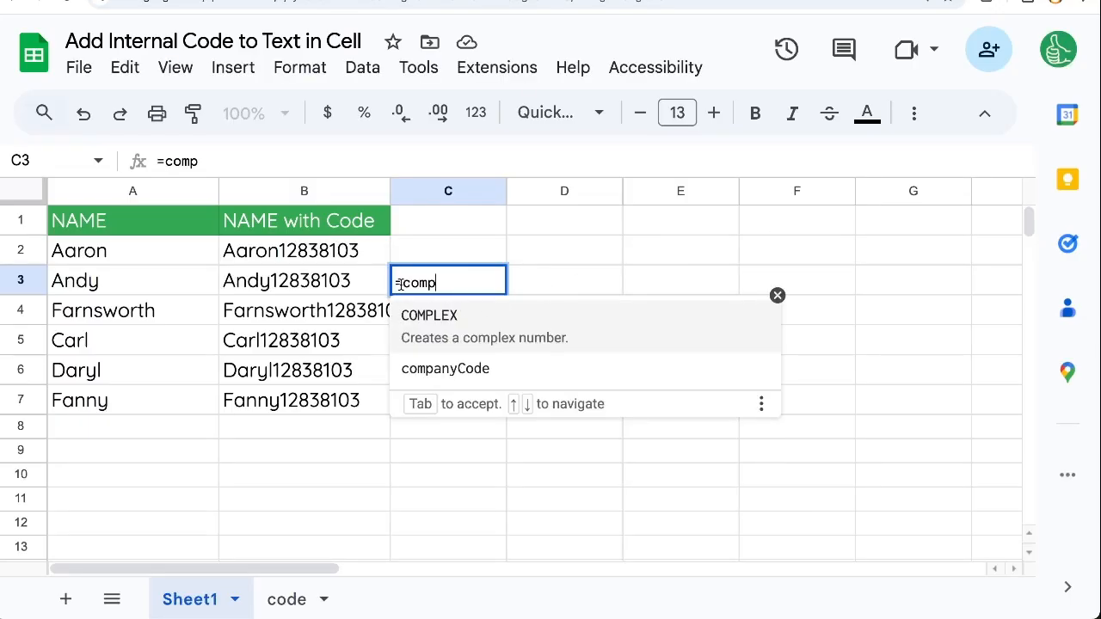
drag(402, 283, 469, 288)
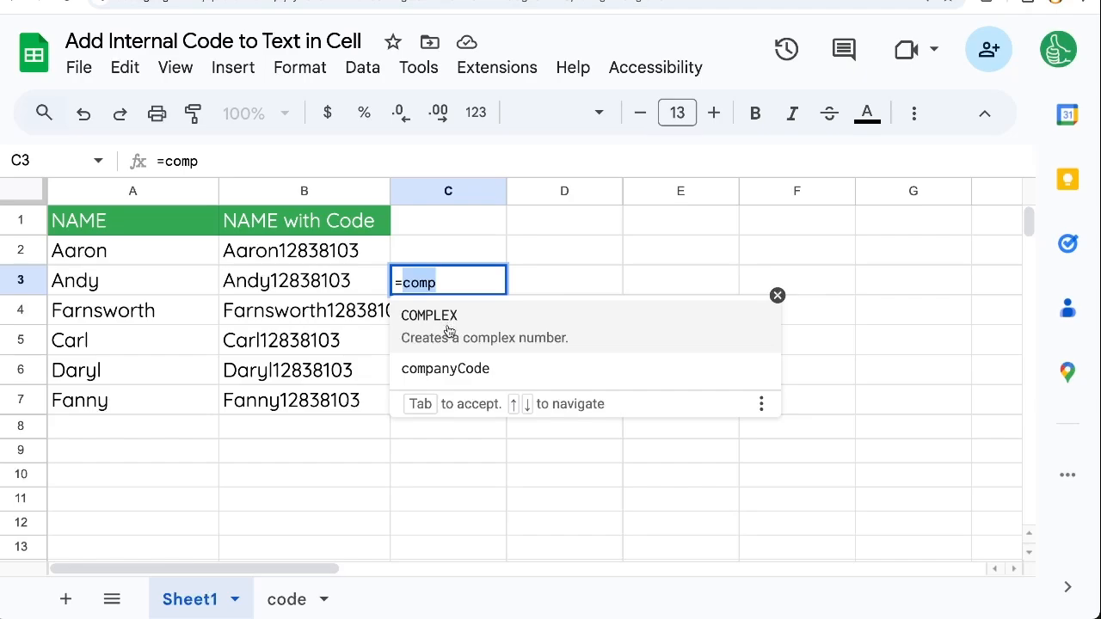
click(461, 351)
key(super+z)
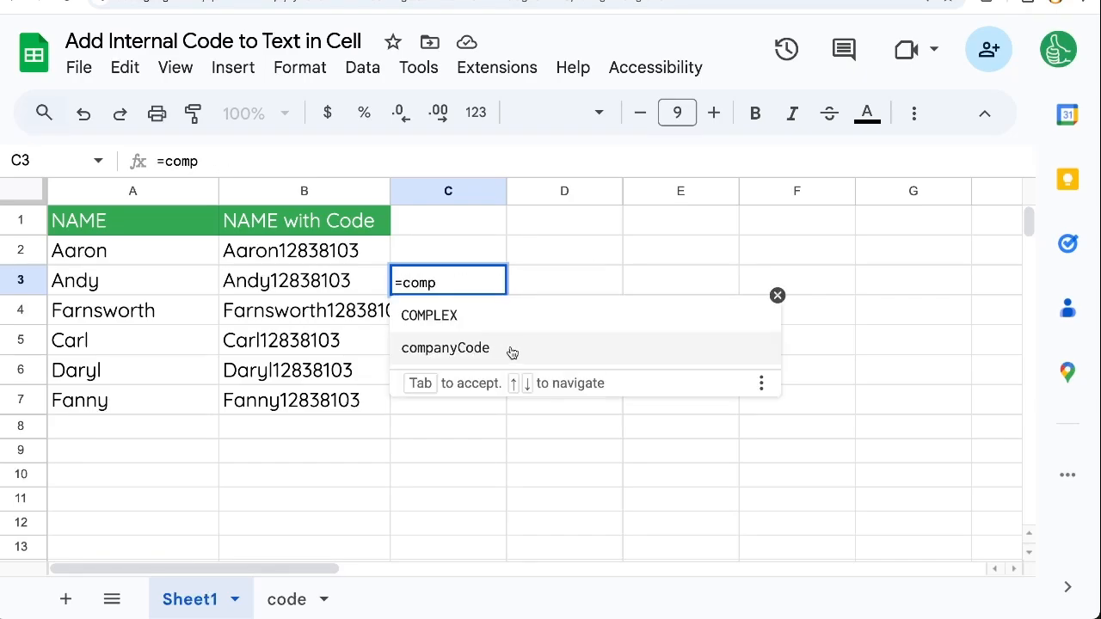
click(502, 349)
text())
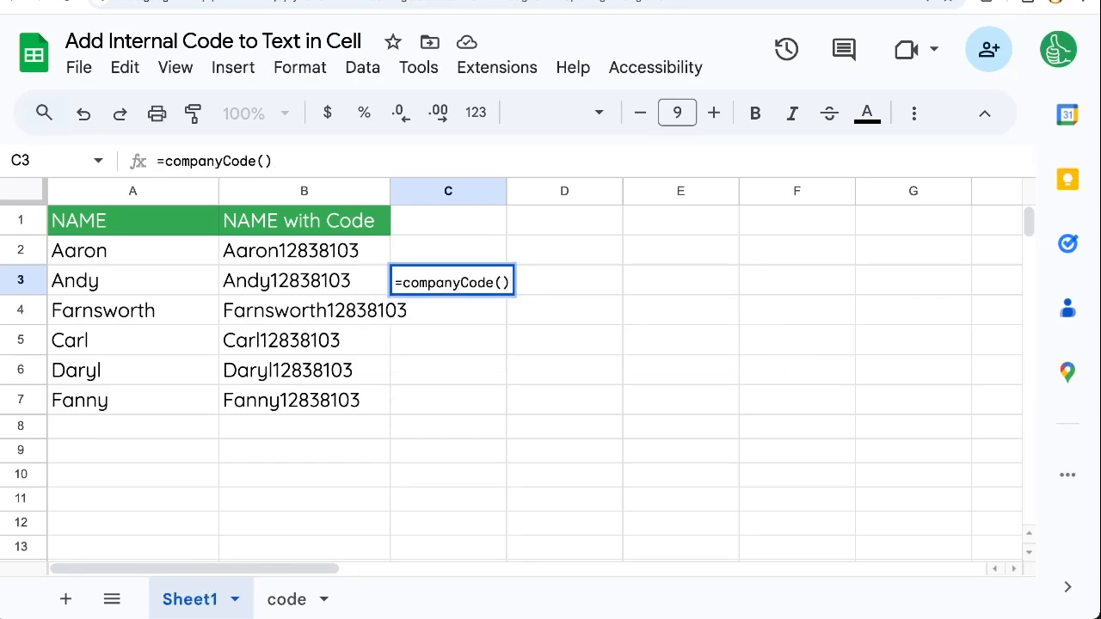
key(Return)
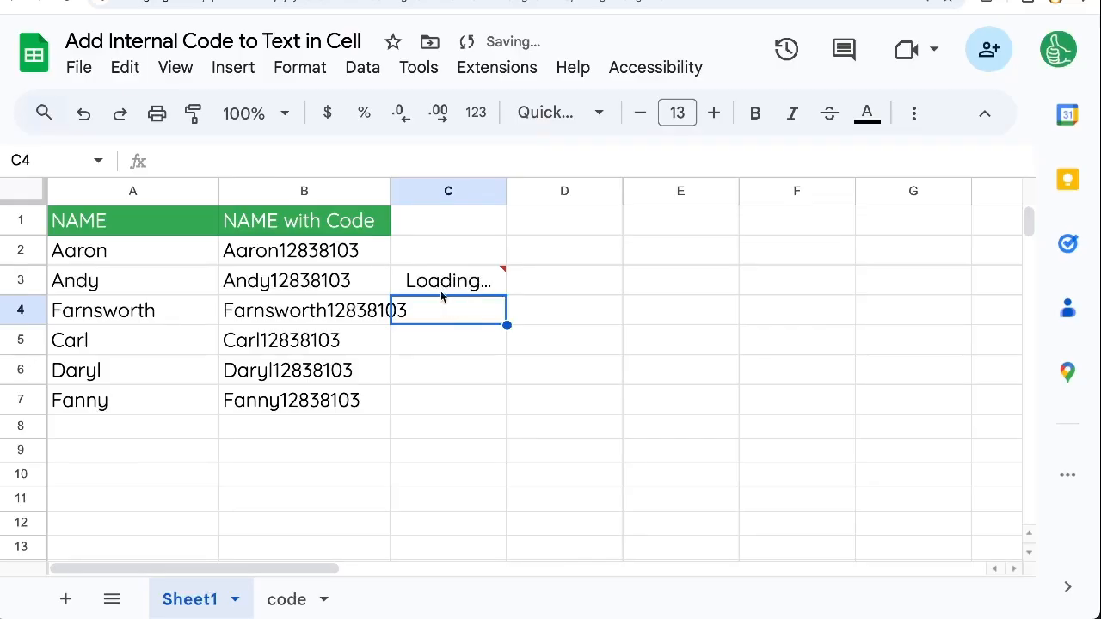
click(431, 287)
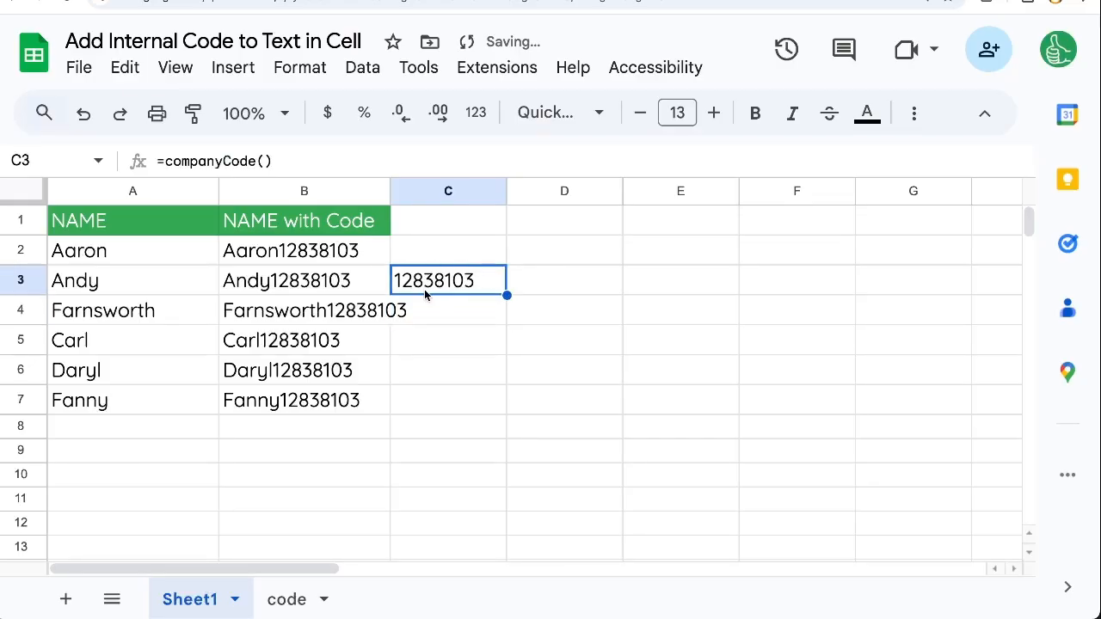
key(Delete)
Step: Replace internalcode with companyCode() in the B2 formula so it reads =A2&companyCode()
click(356, 250)
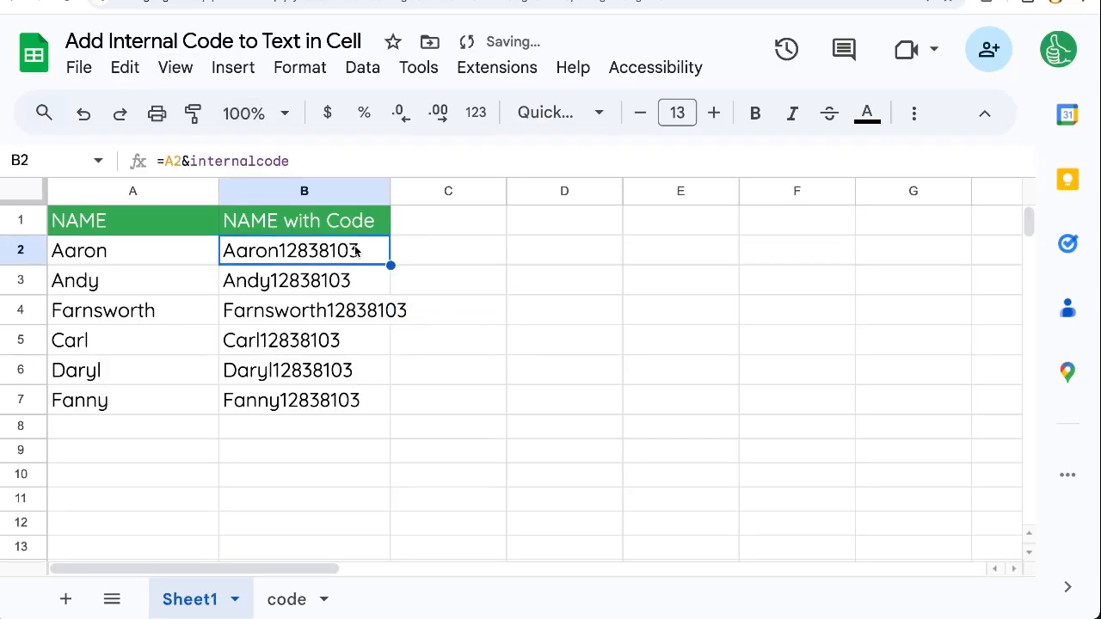
double_click(356, 251)
drag(256, 252, 459, 291)
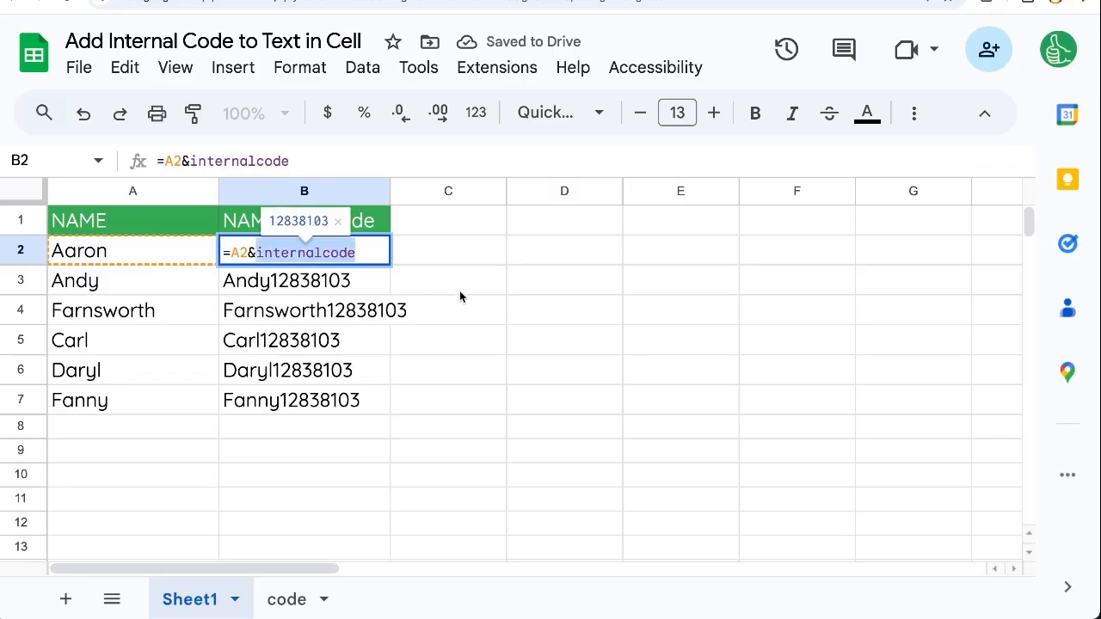
text(companyC)
text(ode())
key(Return)
key(Up)
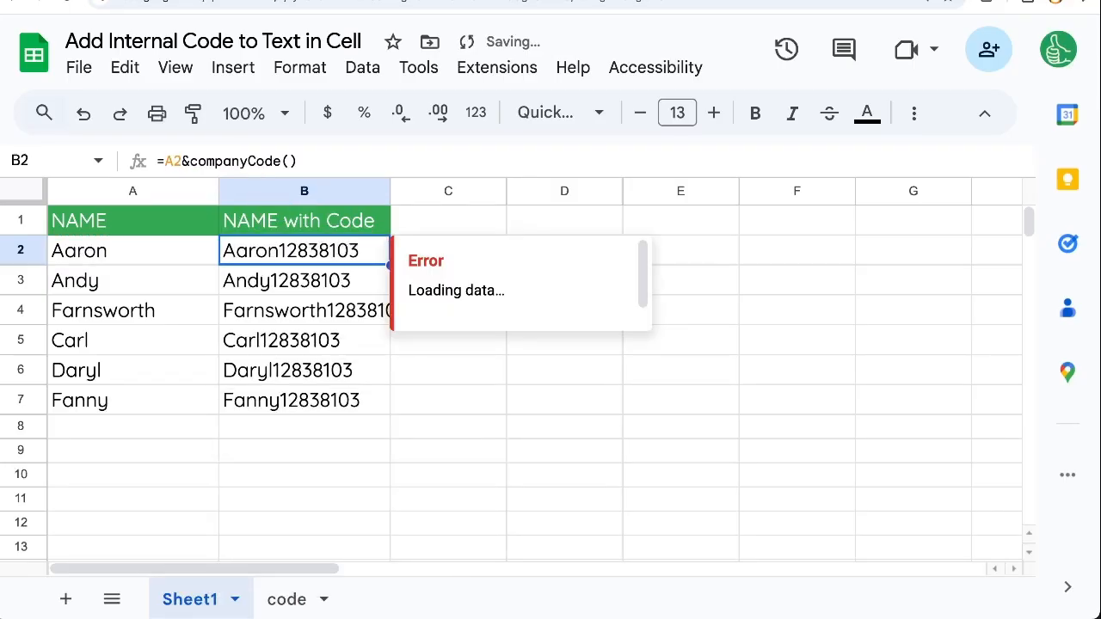
Step: Copy the B2 formula into cells B3 through B7
key(ctrl+c)
key(Down)
key(ctrl+v)
key(Down)
key(ctrl+v)
key(Down)
key(ctrl+v)
key(Down)
key(ctrl+v)
key(Down)
key(ctrl+v)
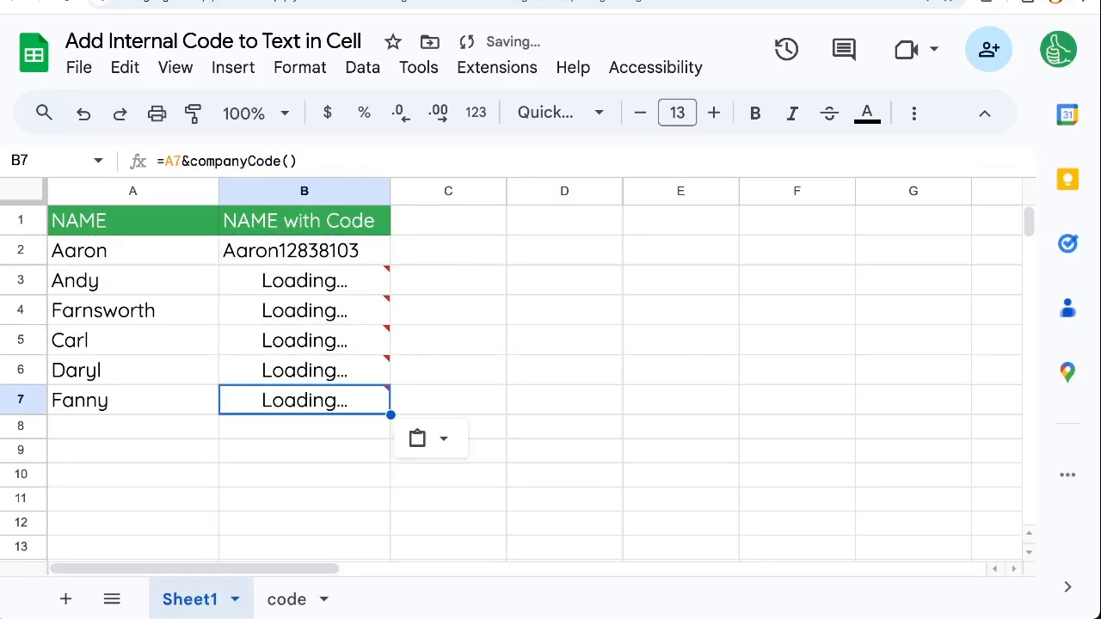
Step: Compare the code sheet's named cell and the Sheet1 formulas with the COMPANY_CODE variable and companyCode function in the script
click(286, 599)
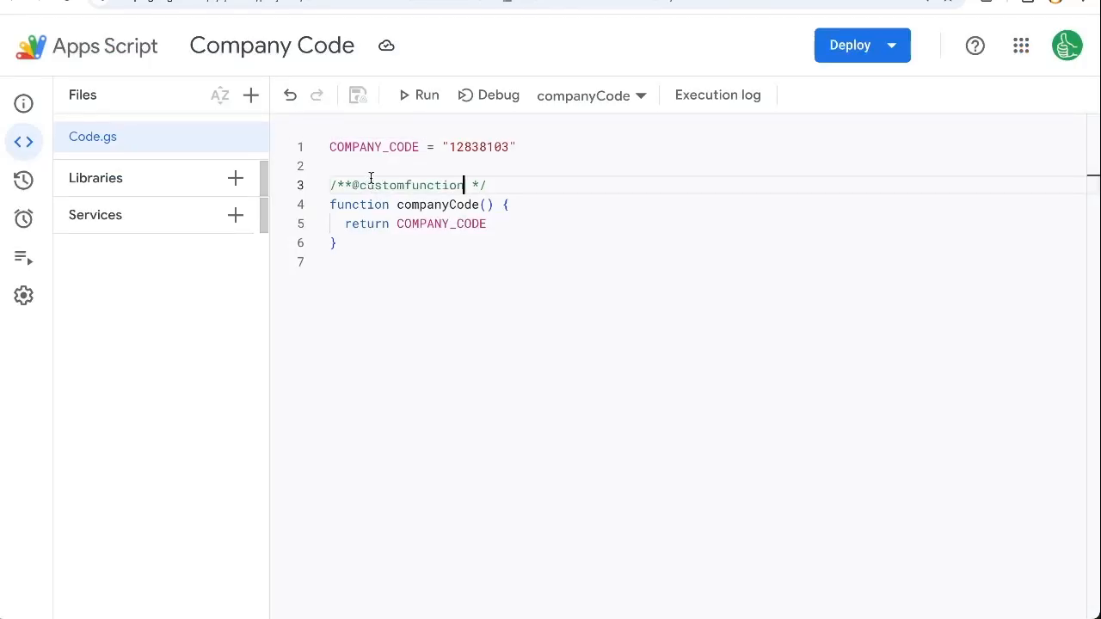
click(376, 167)
drag(444, 146, 540, 146)
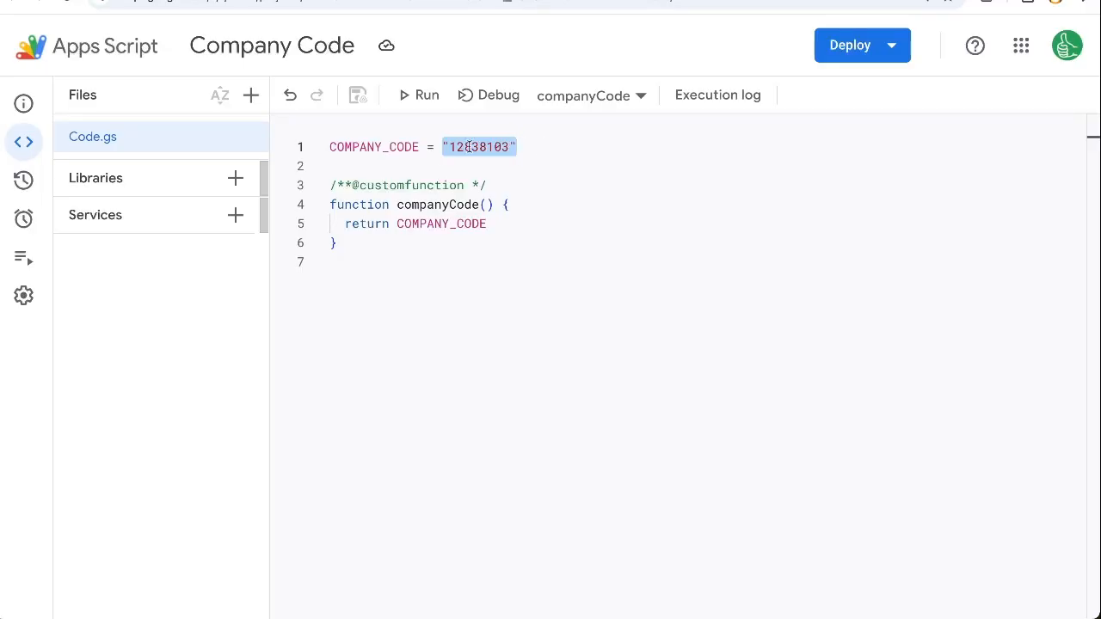
click(318, 2)
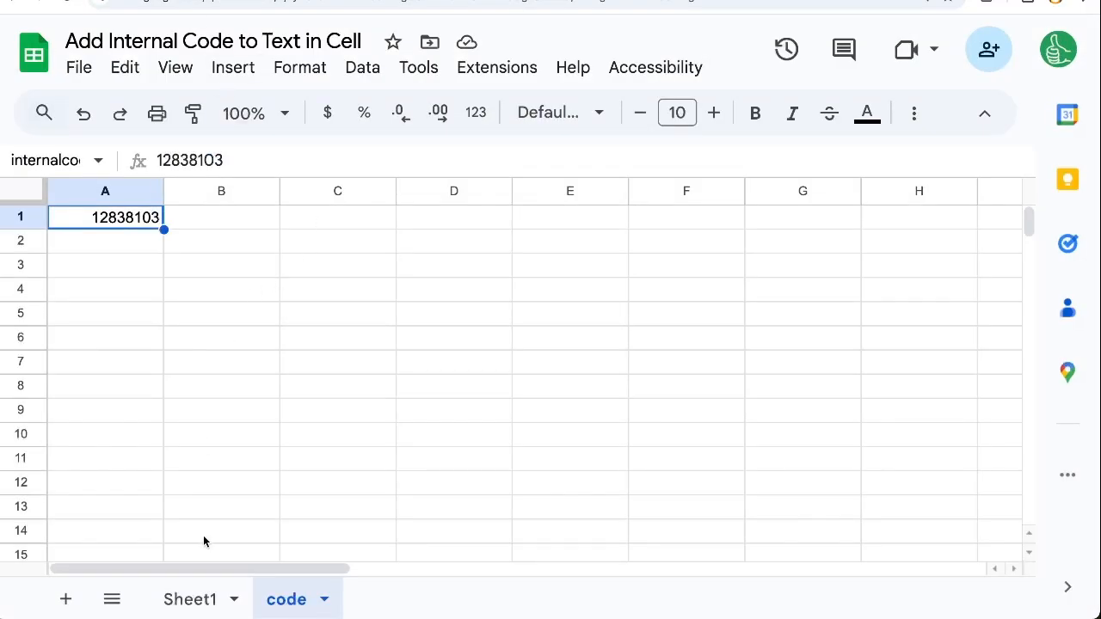
click(215, 599)
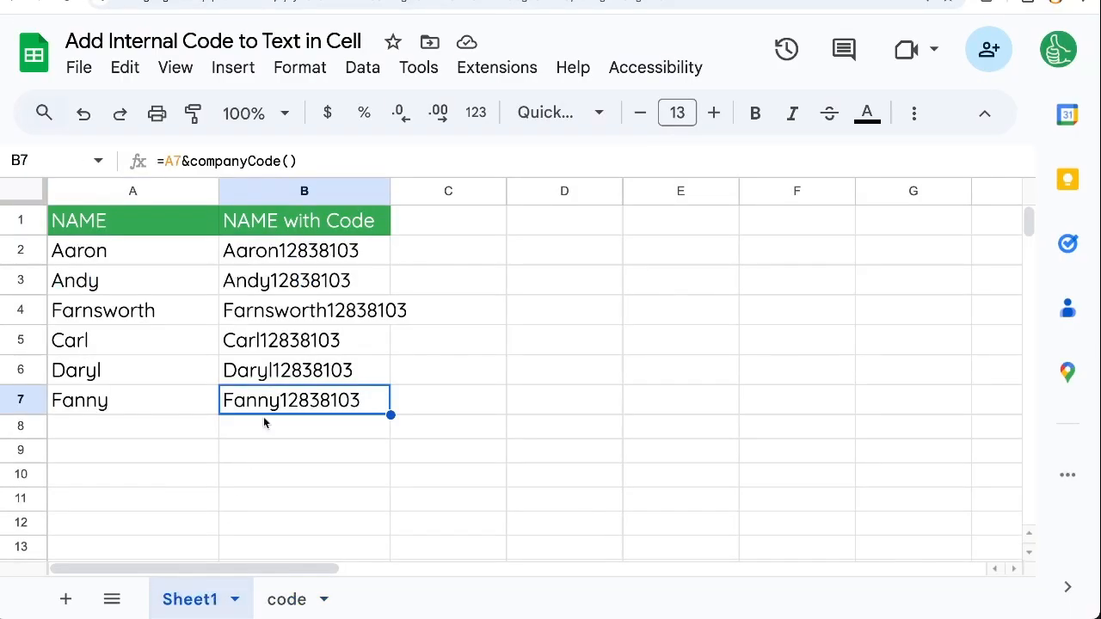
click(328, 264)
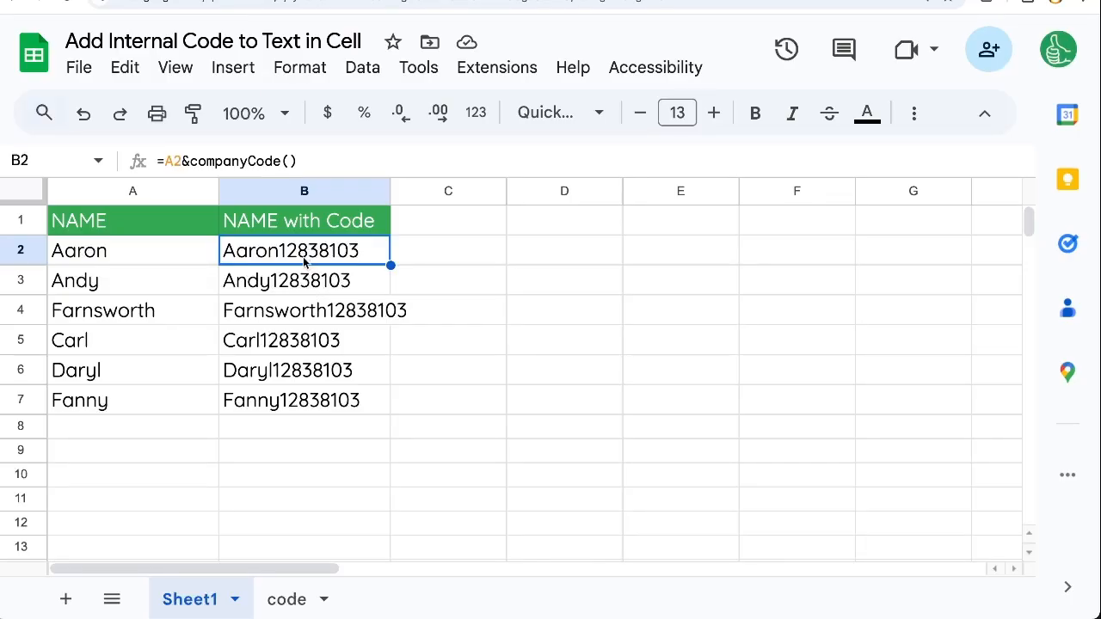
drag(307, 250, 305, 341)
click(289, 599)
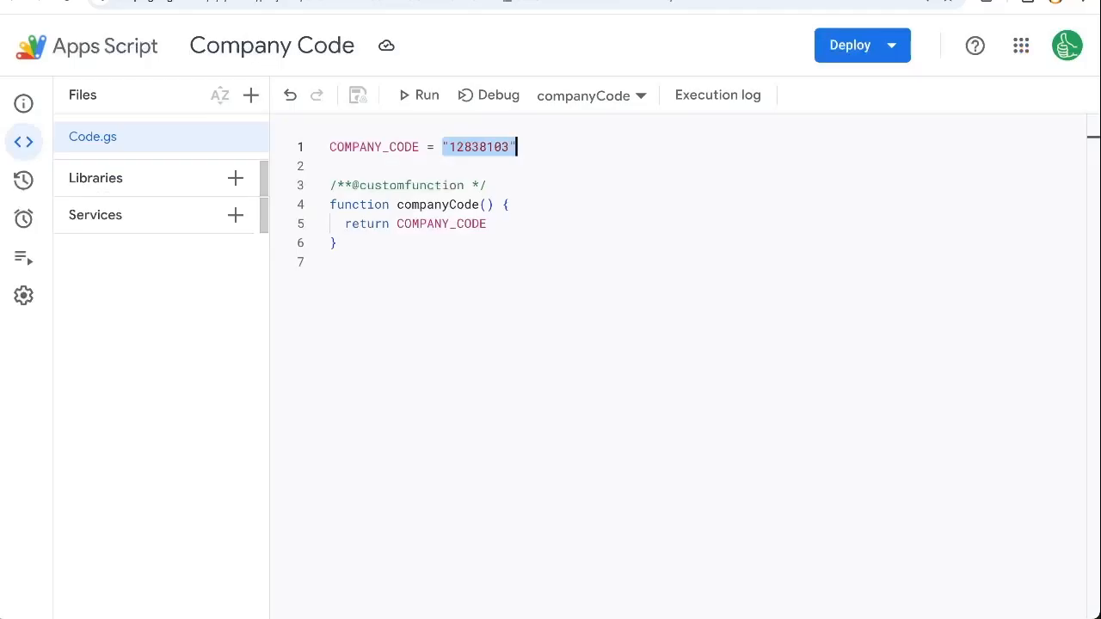
click(382, 185)
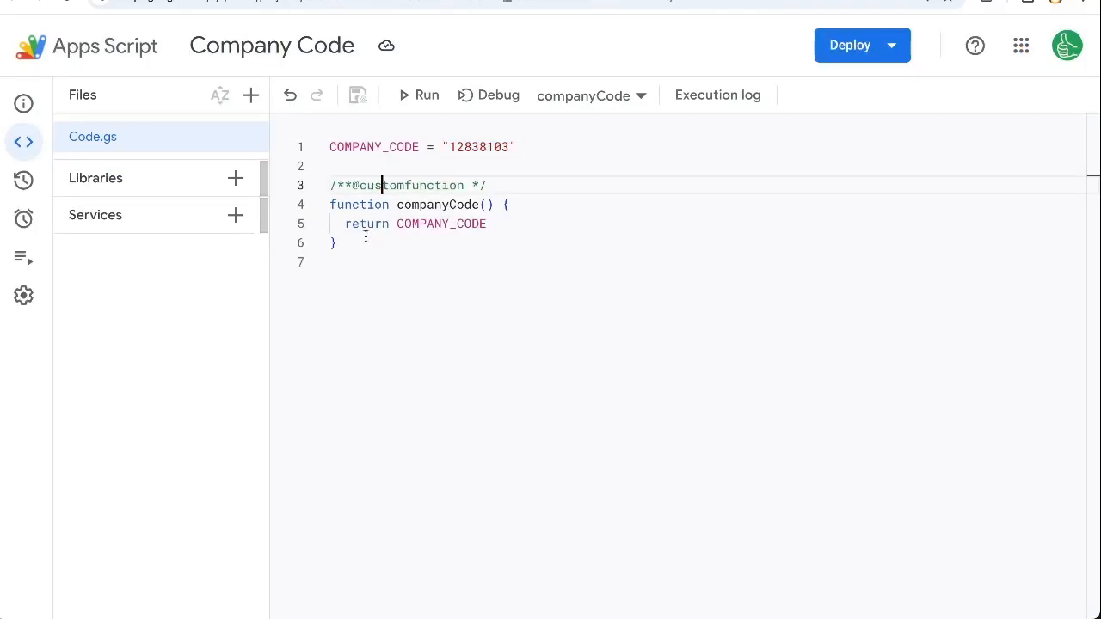
drag(364, 239, 301, 202)
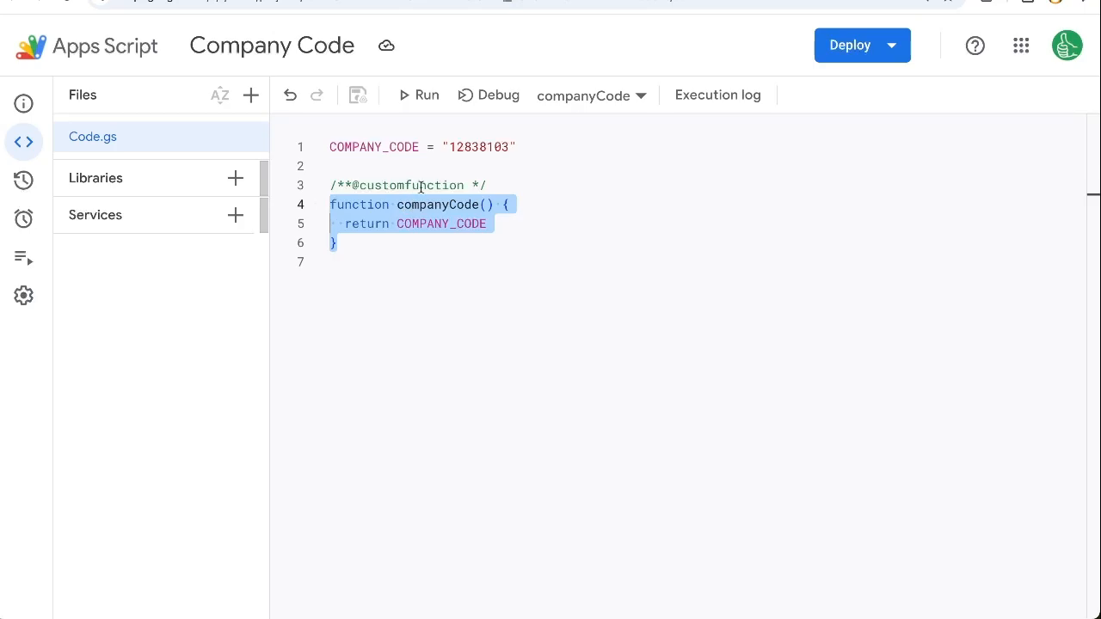